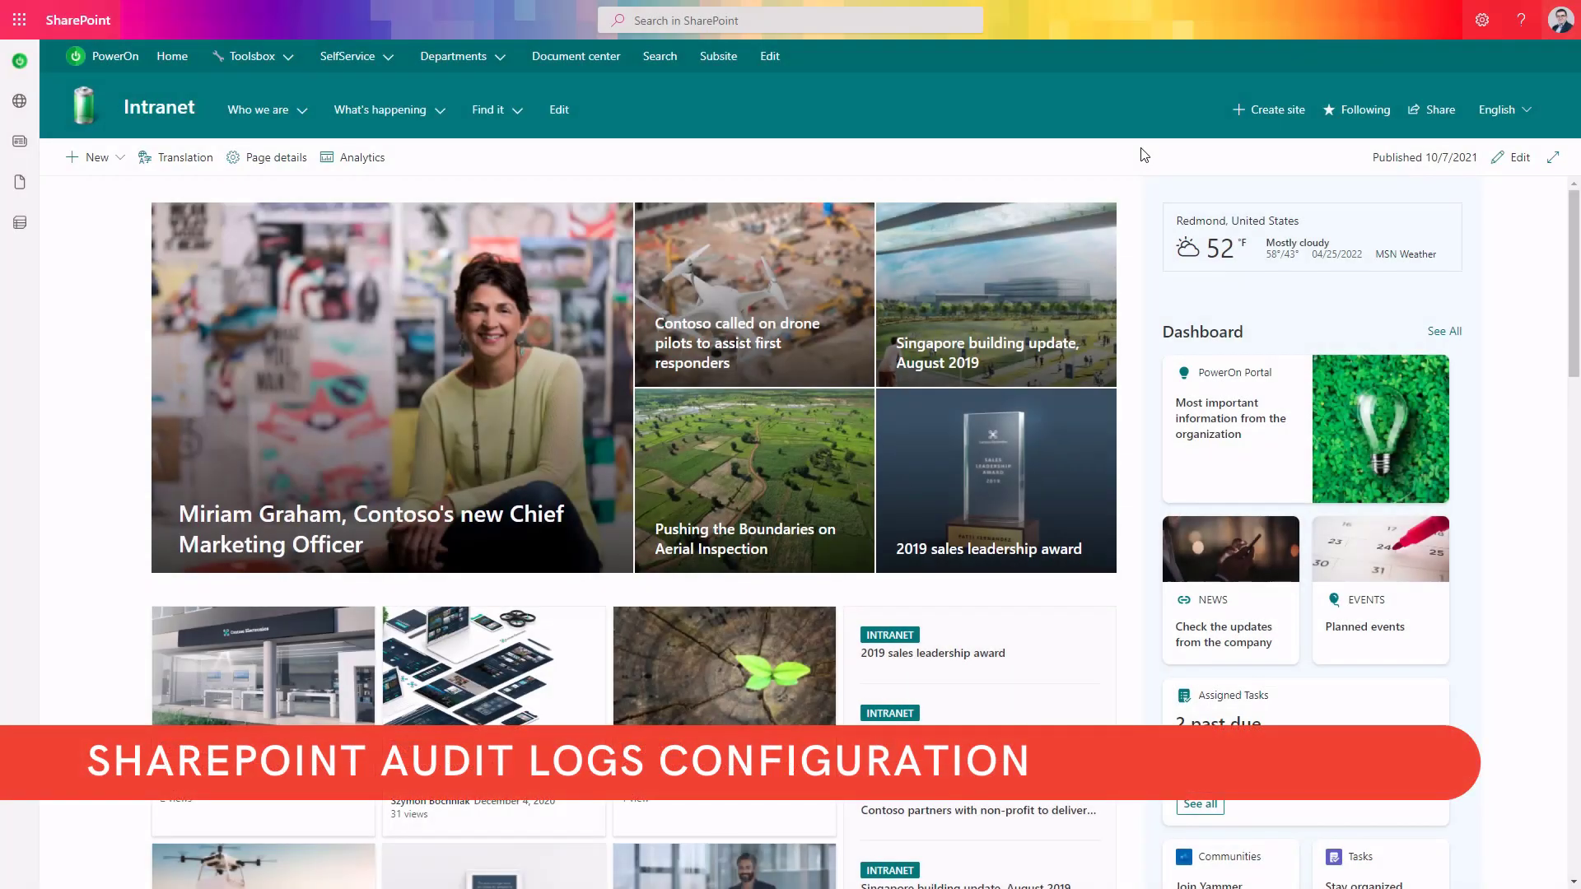
Open the Intranet site's classic Site Settings page through Site information's View all site settings.
click(1481, 20)
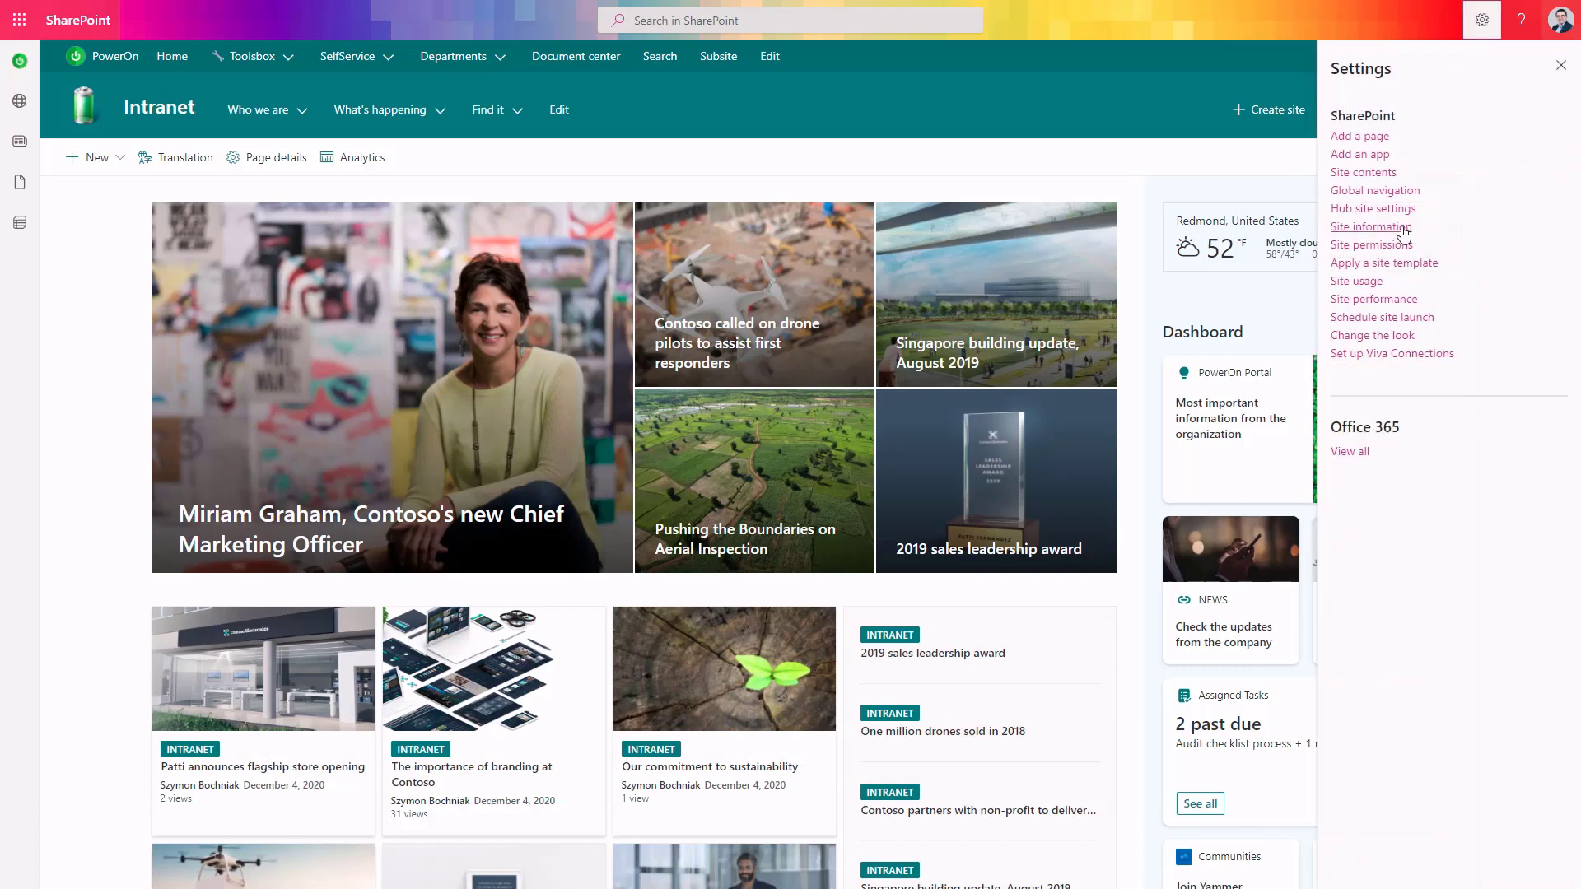
click(1393, 234)
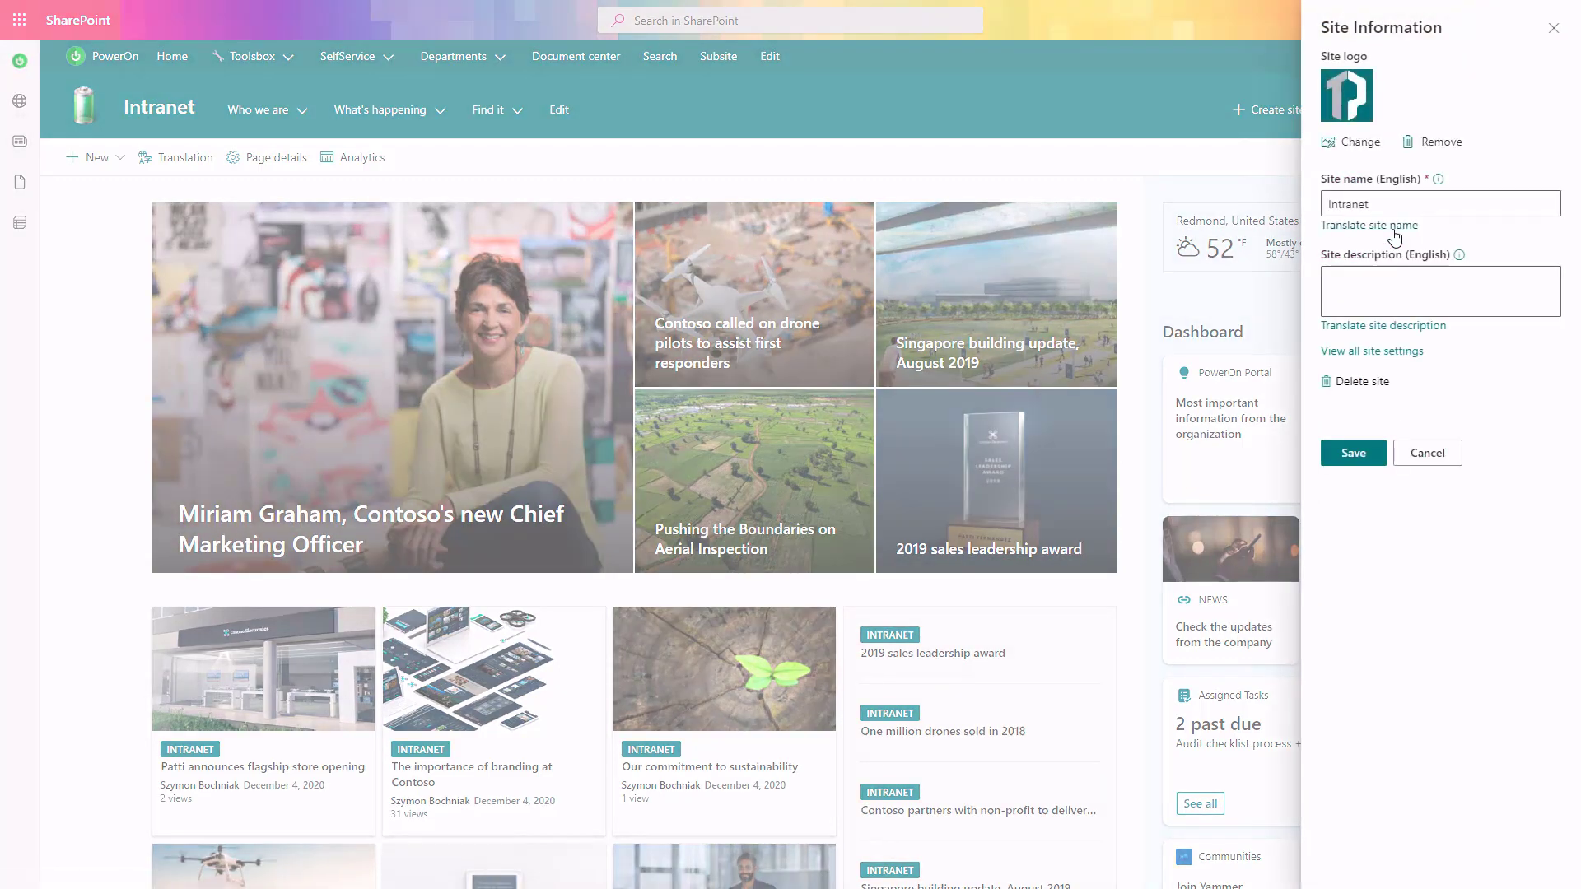
click(1409, 359)
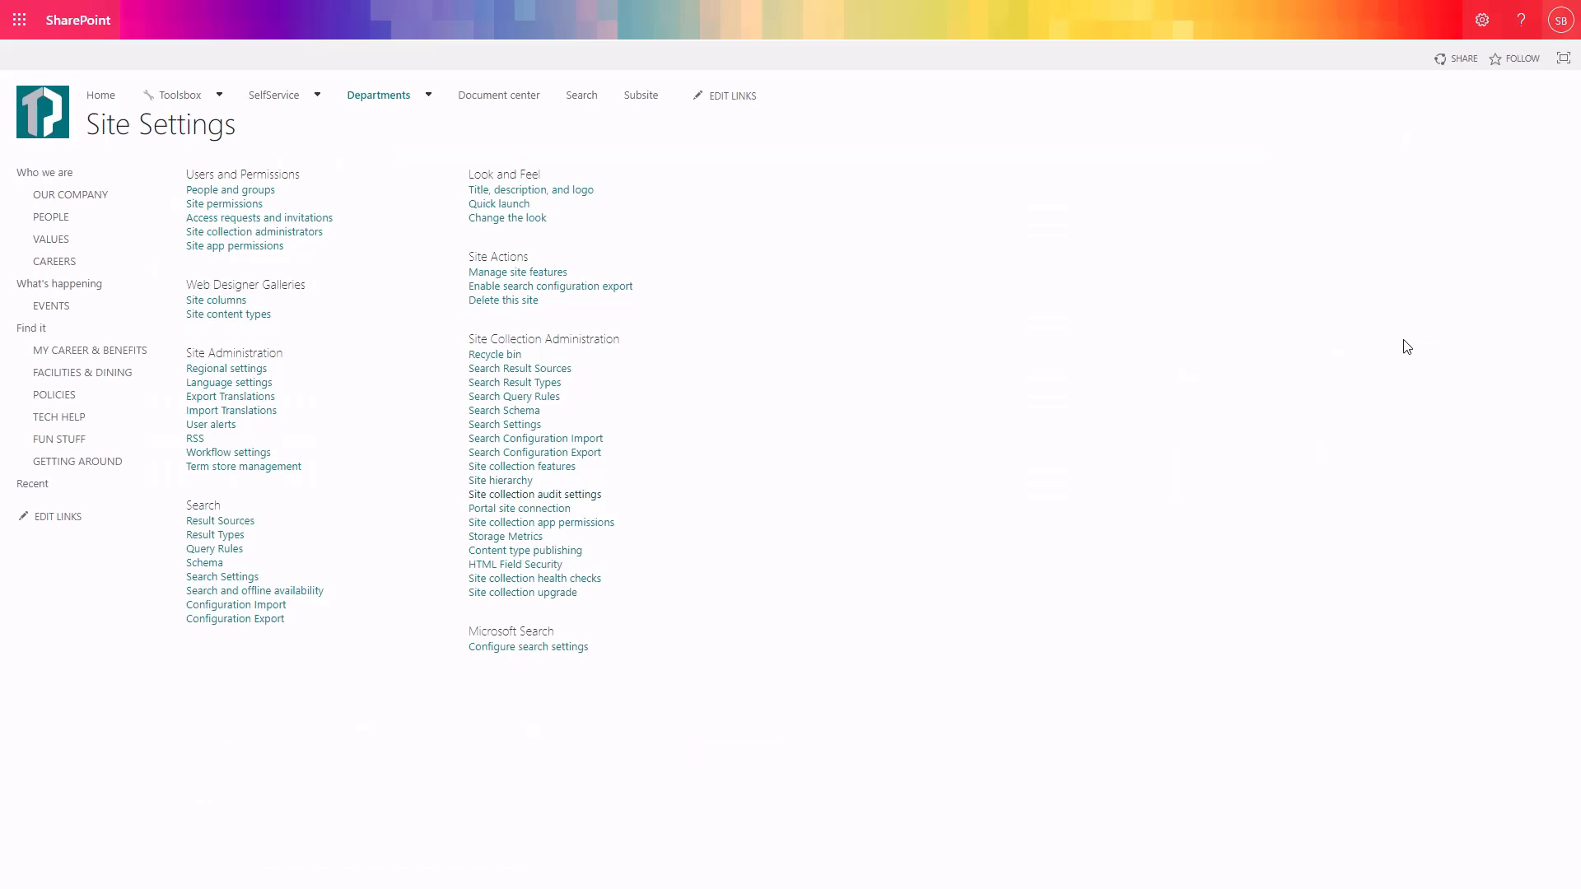
Open Site collection audit settings under Site Collection Administration.
click(596, 495)
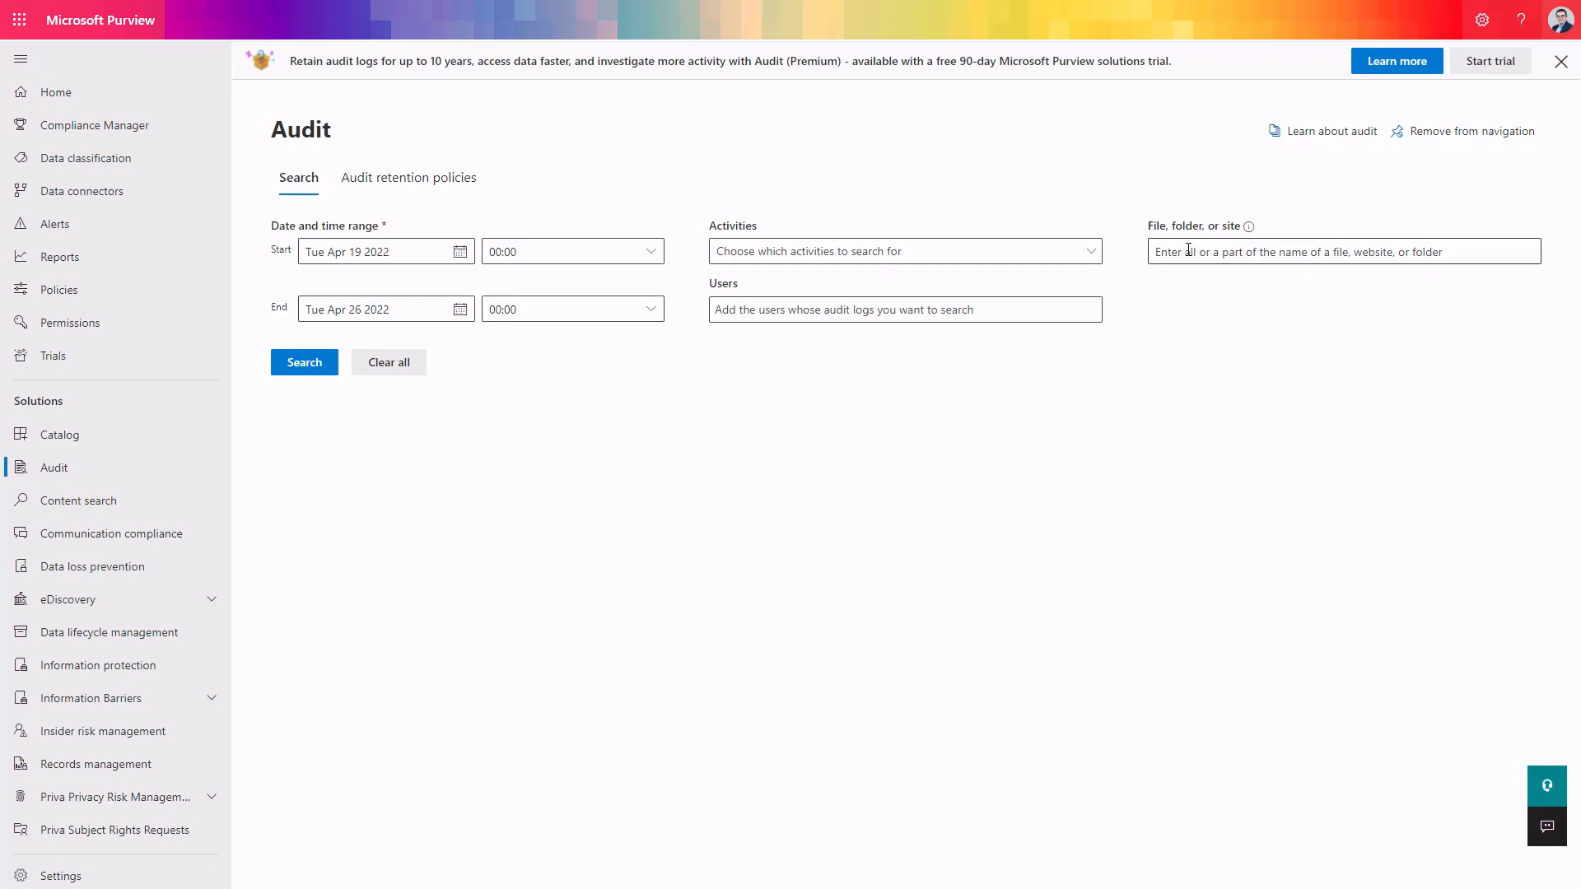
Search the audit log for the pasted Intranet site URL starting February 3, 2022.
click(1188, 250)
text(https://m365aw.sharepoint.com/sites/Intranet)
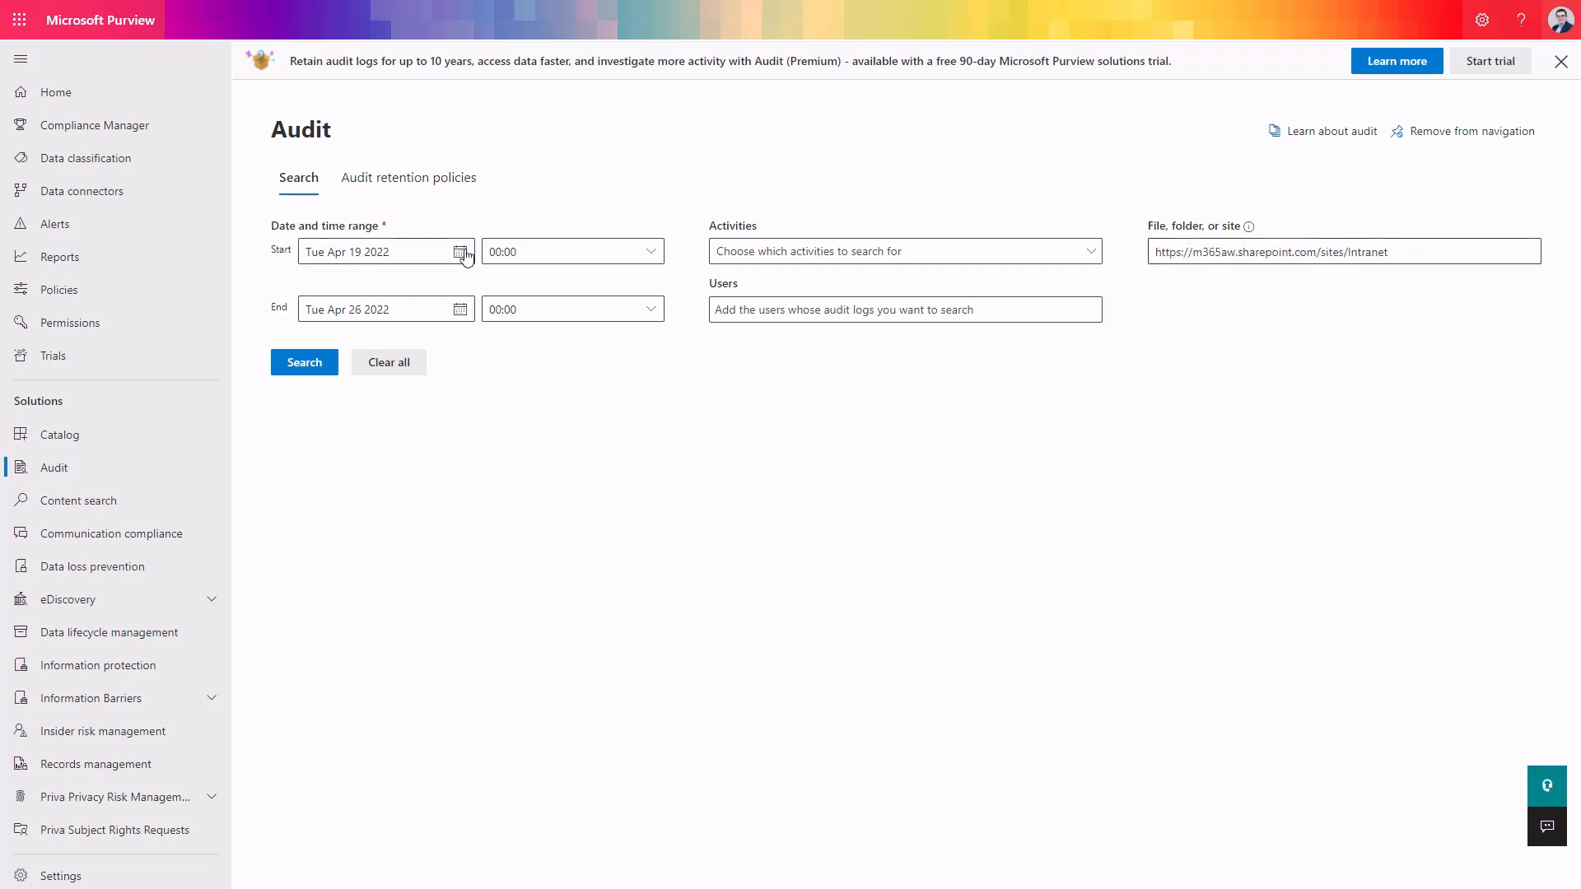
click(463, 253)
click(435, 286)
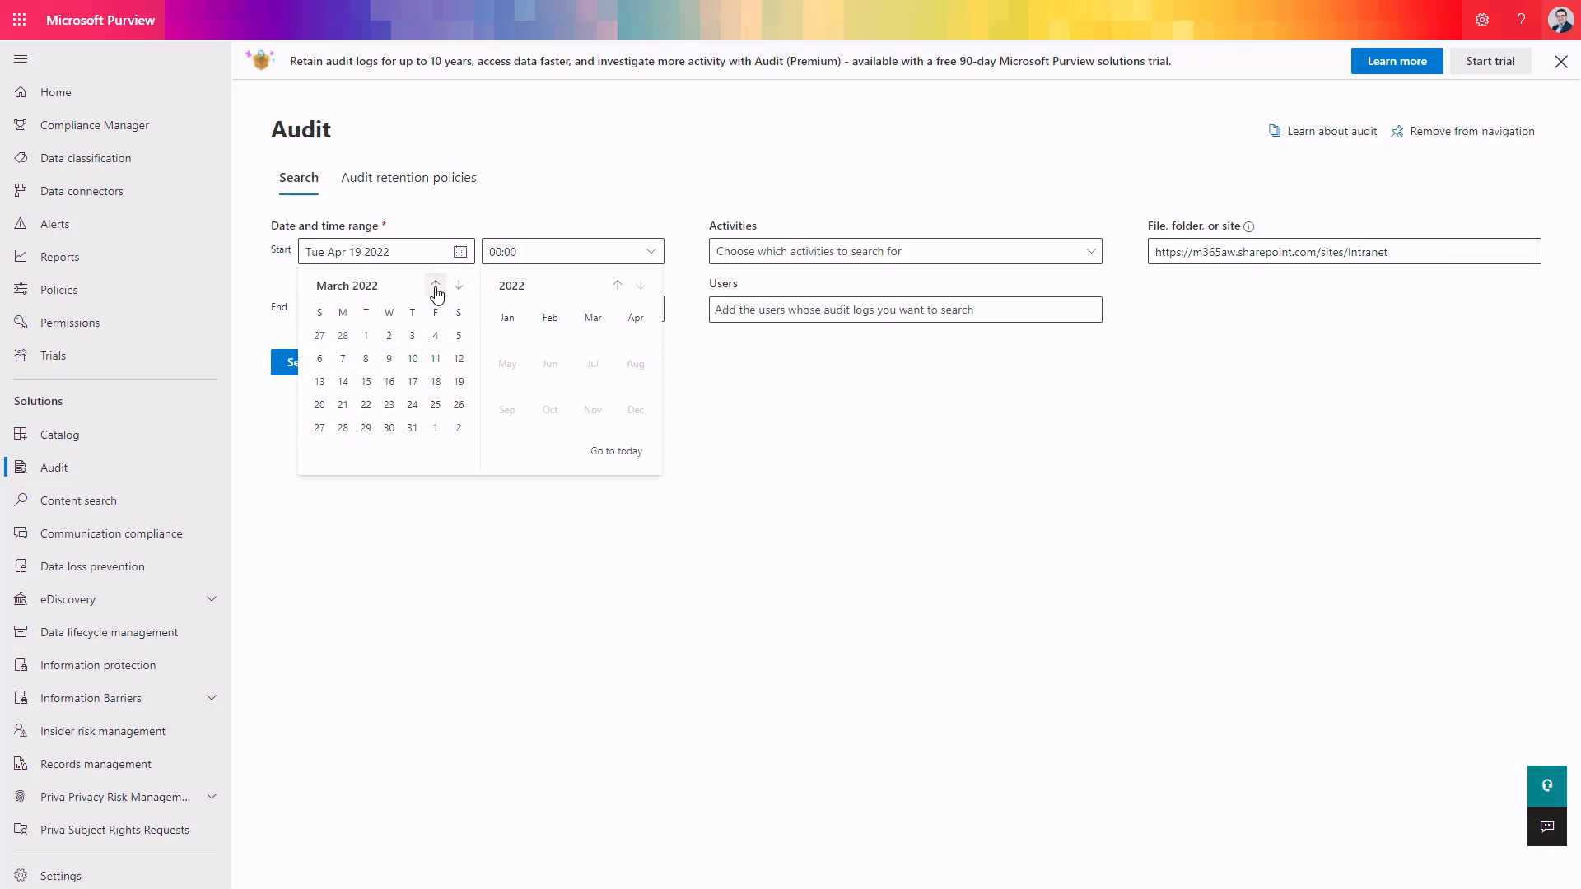
click(436, 288)
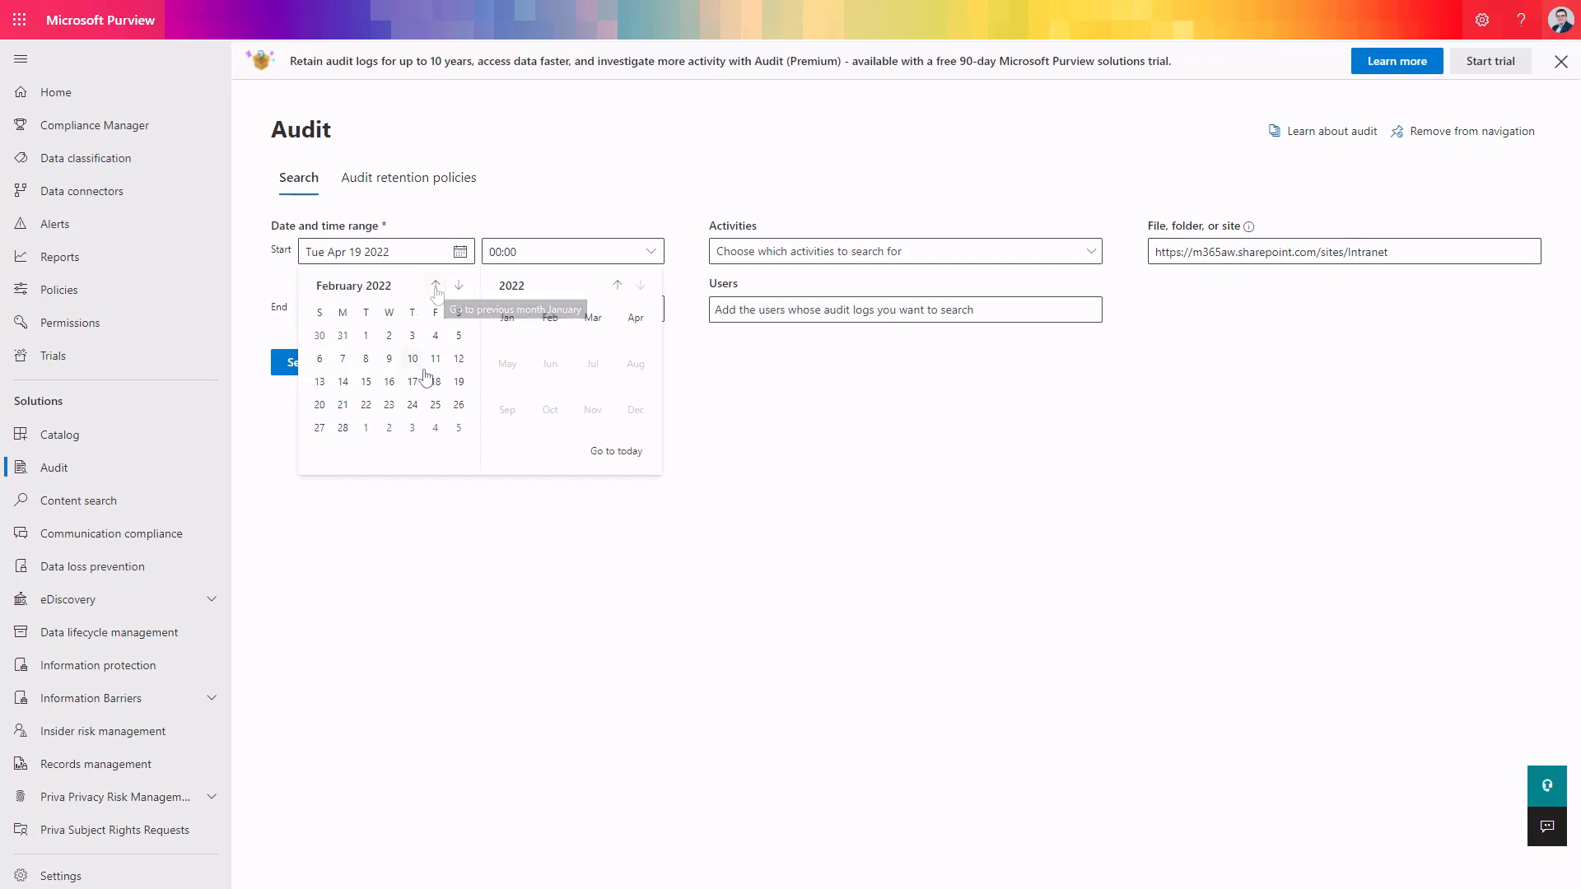
click(412, 335)
click(305, 362)
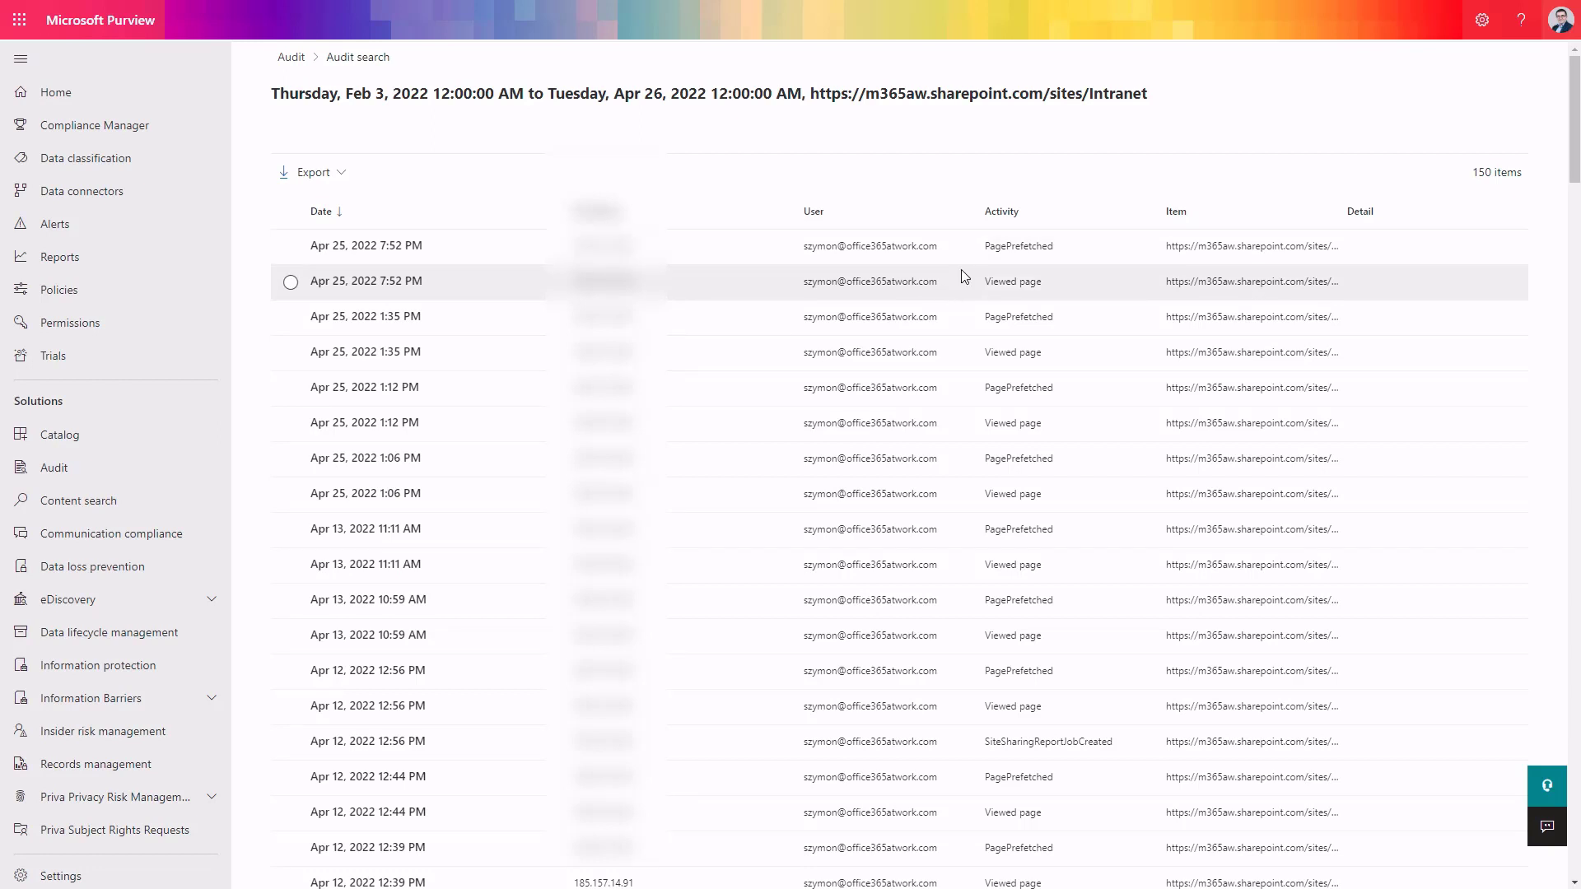
Scroll the Intranet audit results back to February 23, checking the Export options on the way.
scroll(964, 276, down, 1)
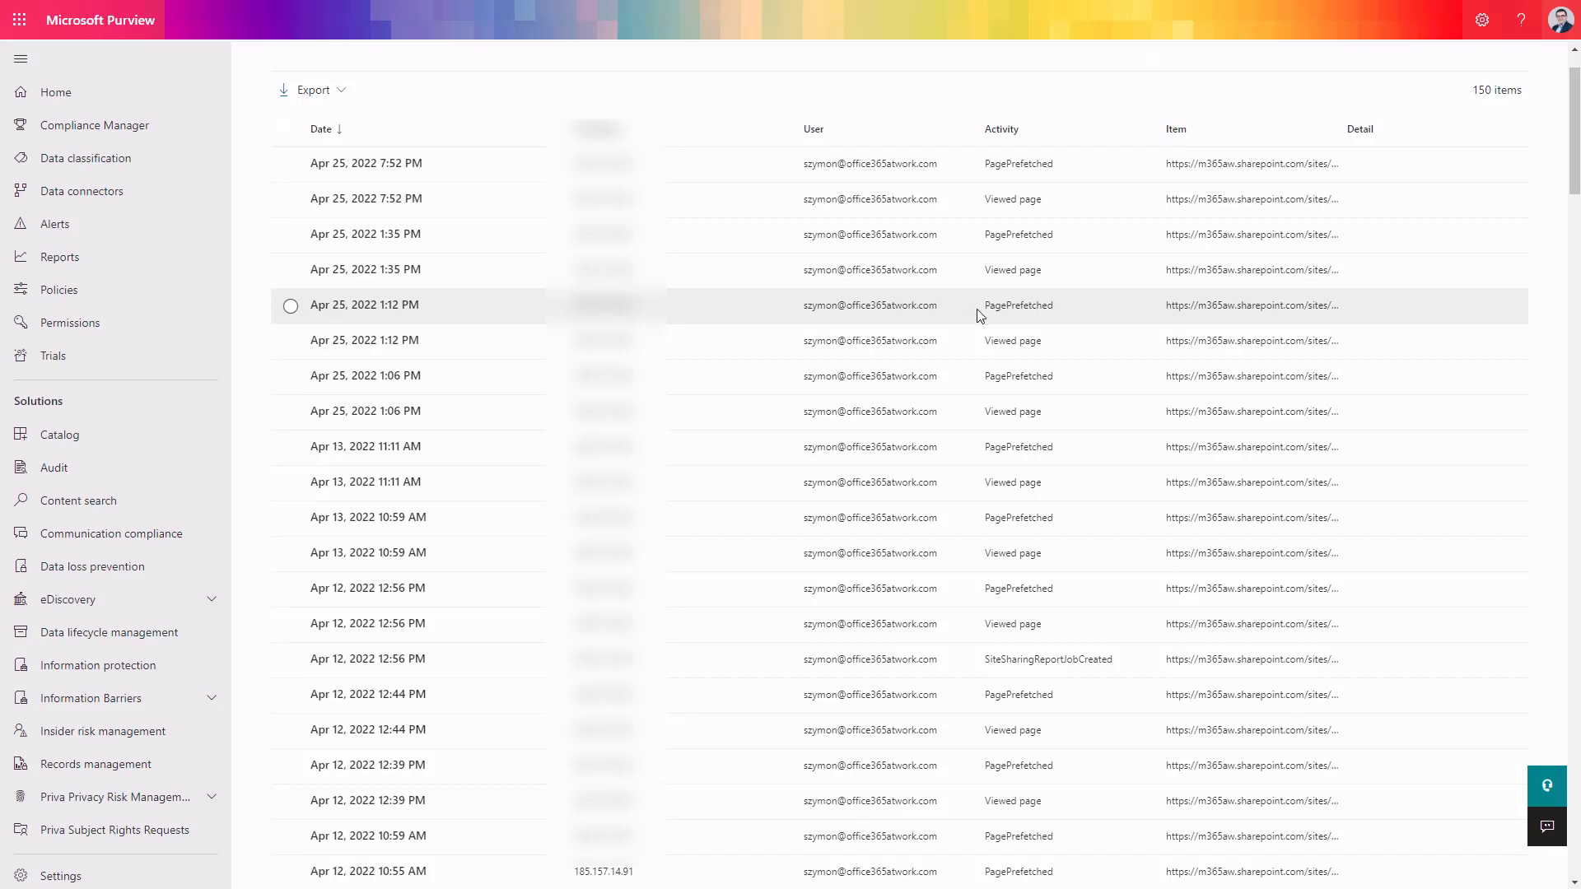
scroll(1036, 218, down, 1)
scroll(1054, 247, down, 10)
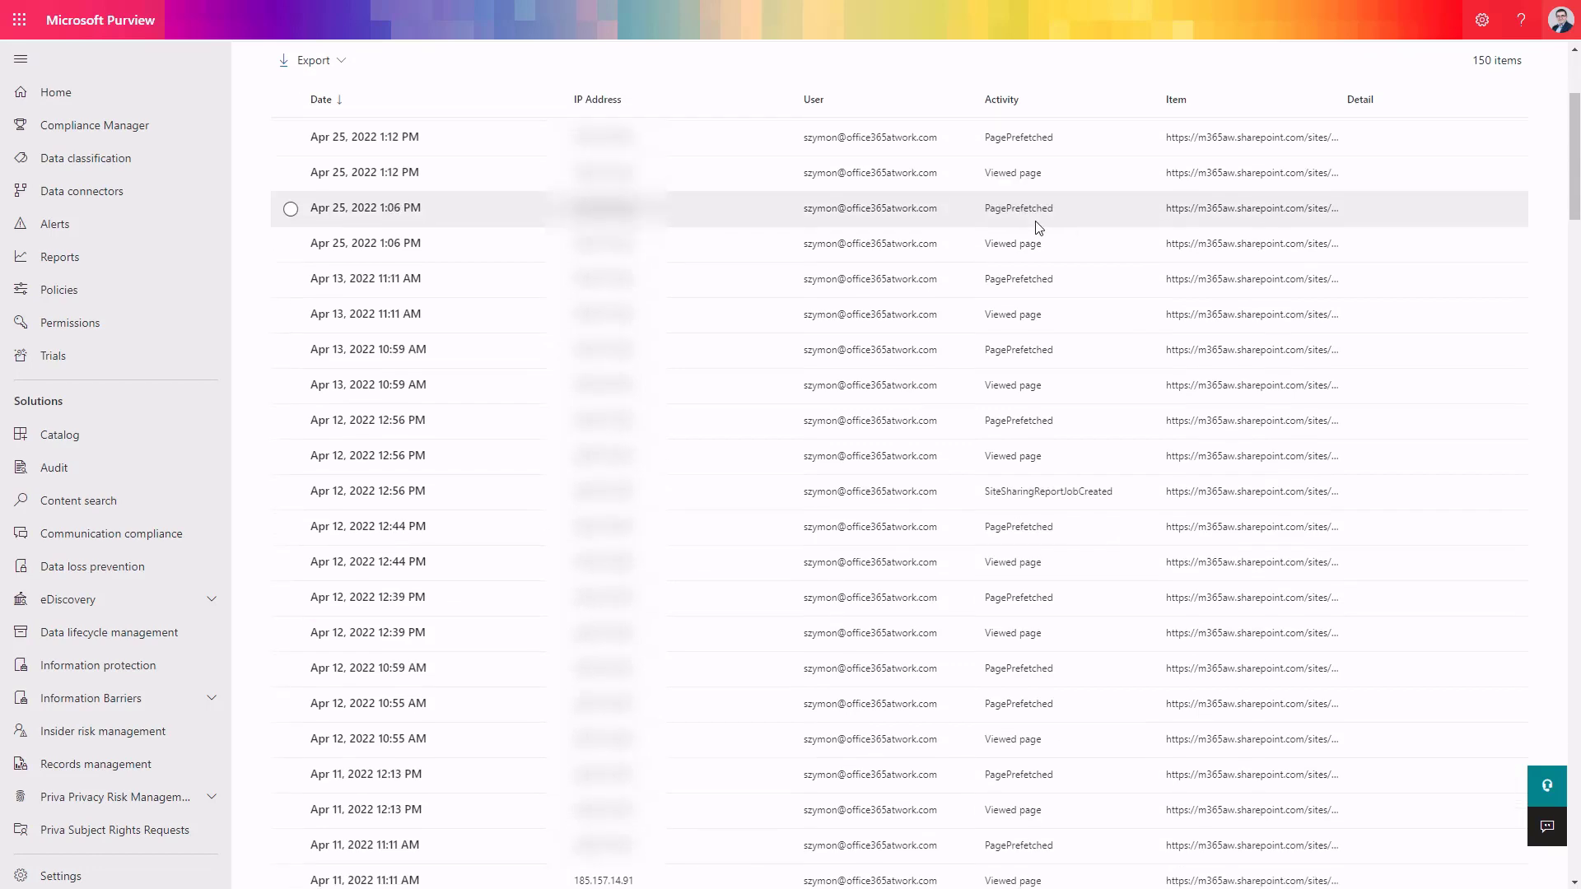
scroll(1067, 319, down, 10)
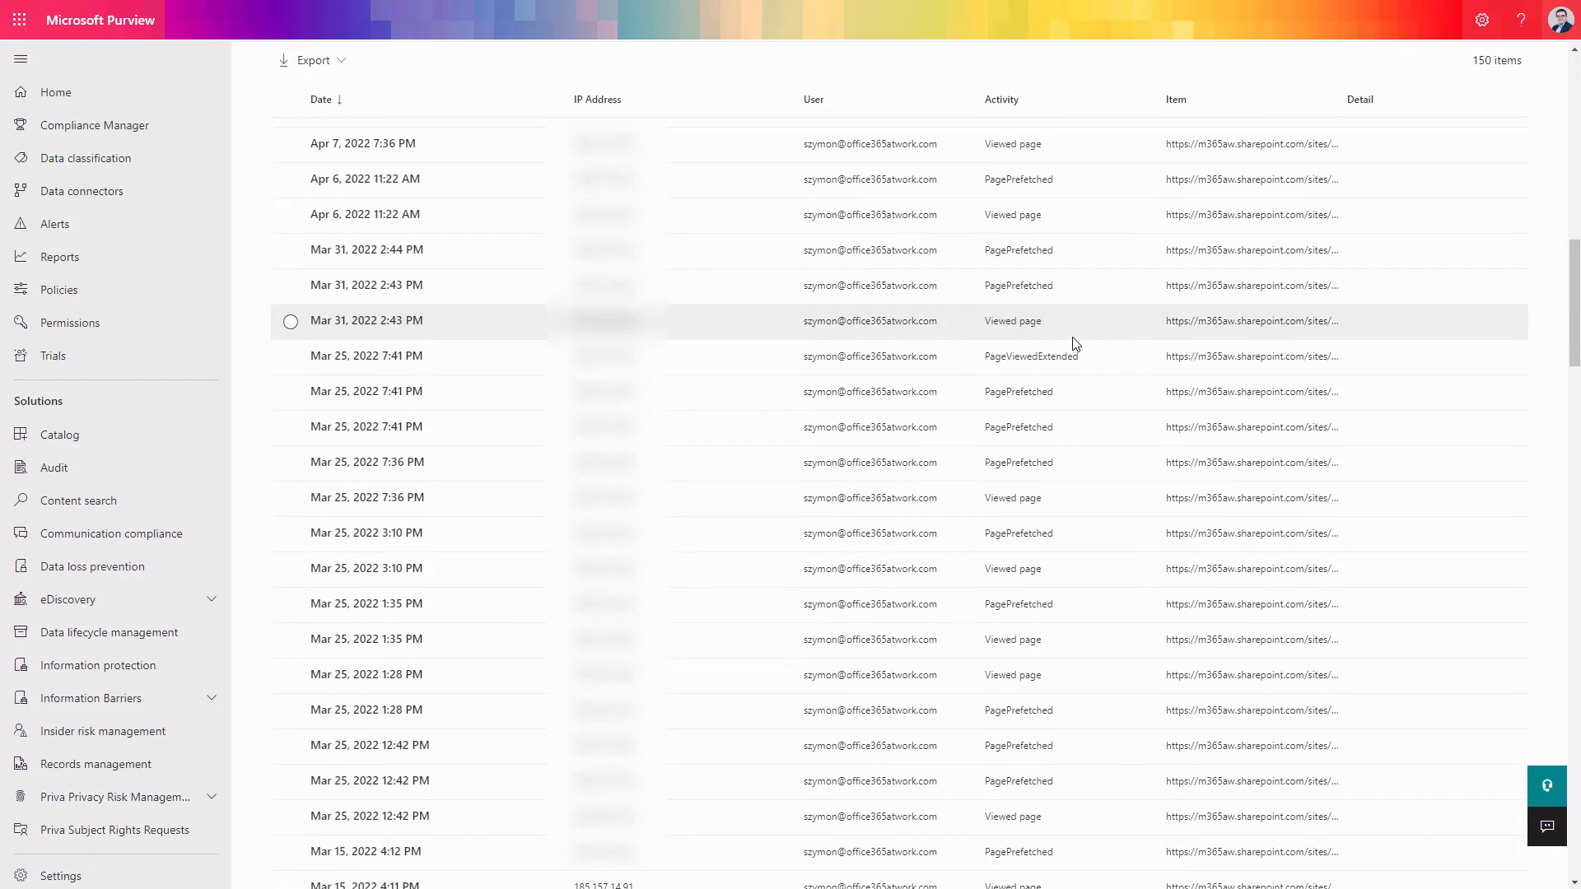
scroll(1095, 531, down, 10)
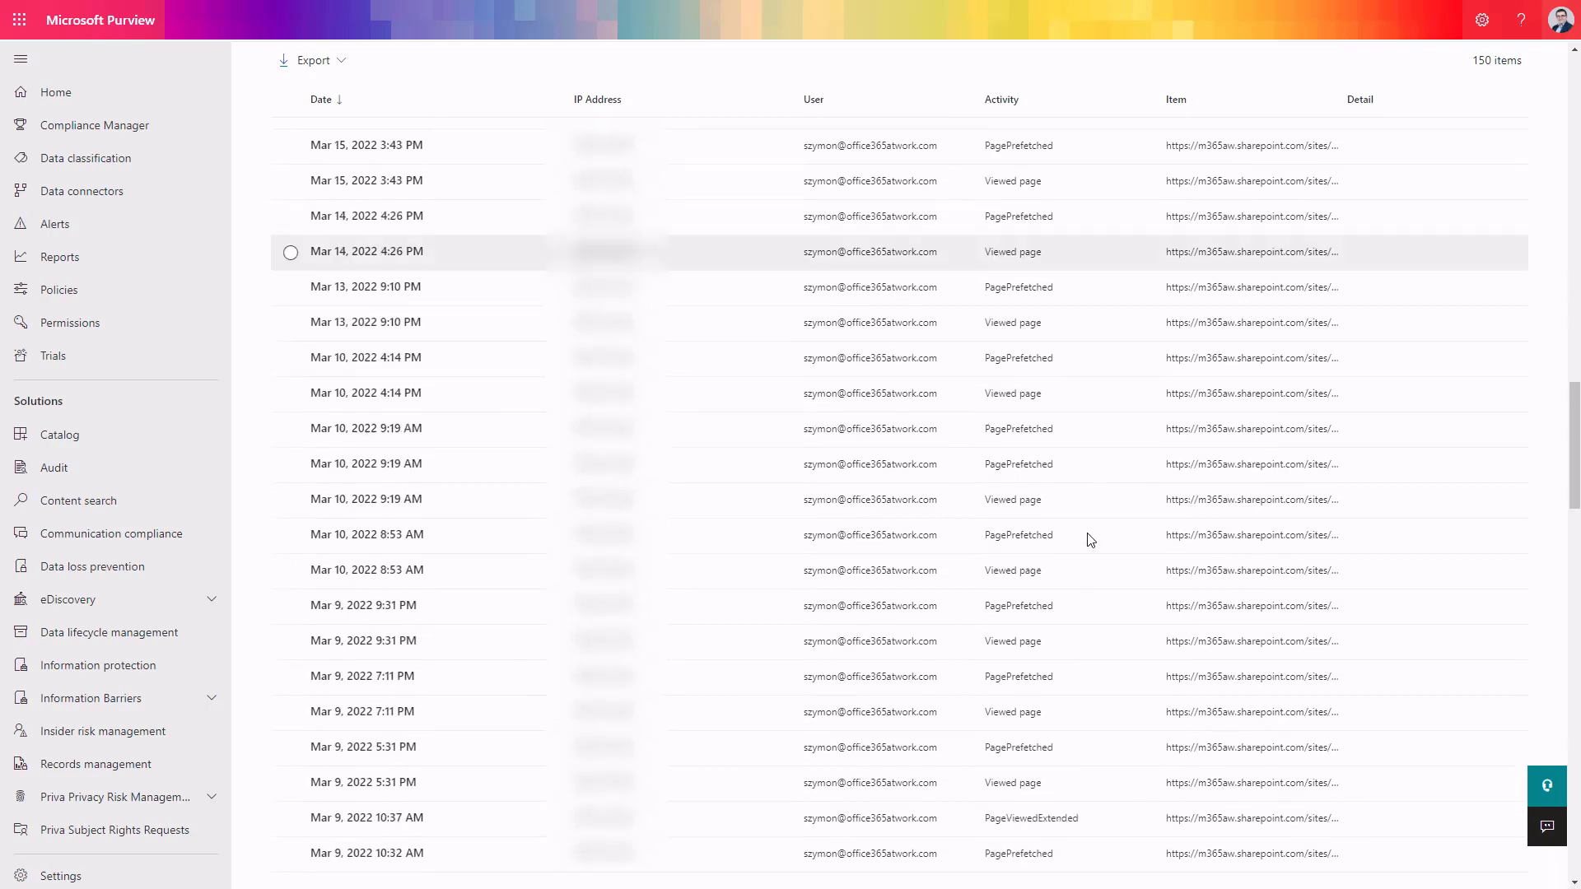
scroll(1070, 494, down, 10)
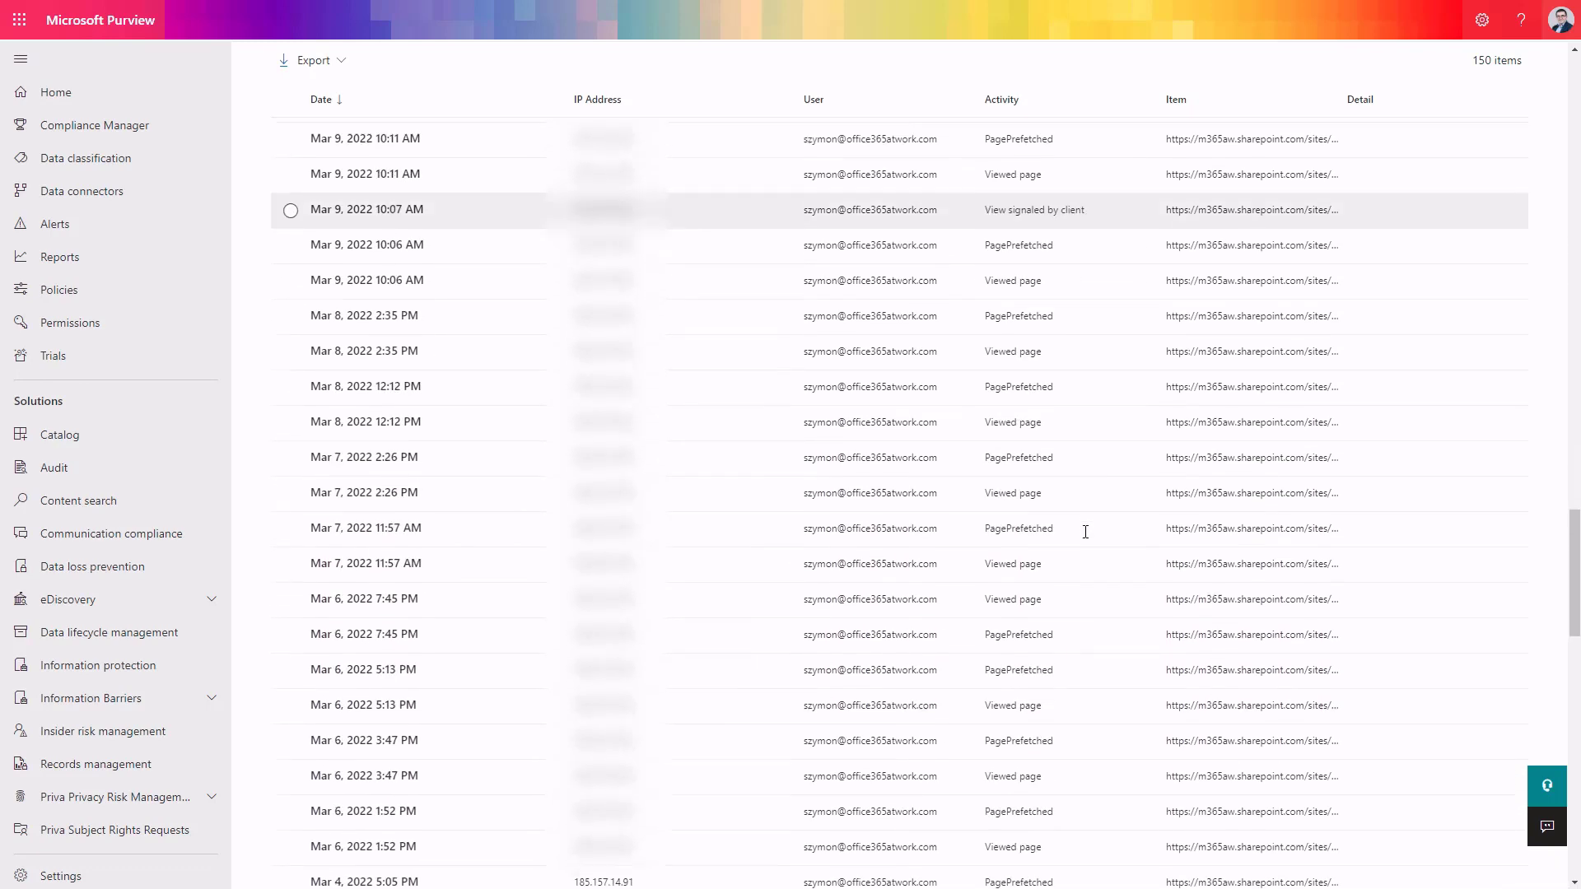
click(341, 59)
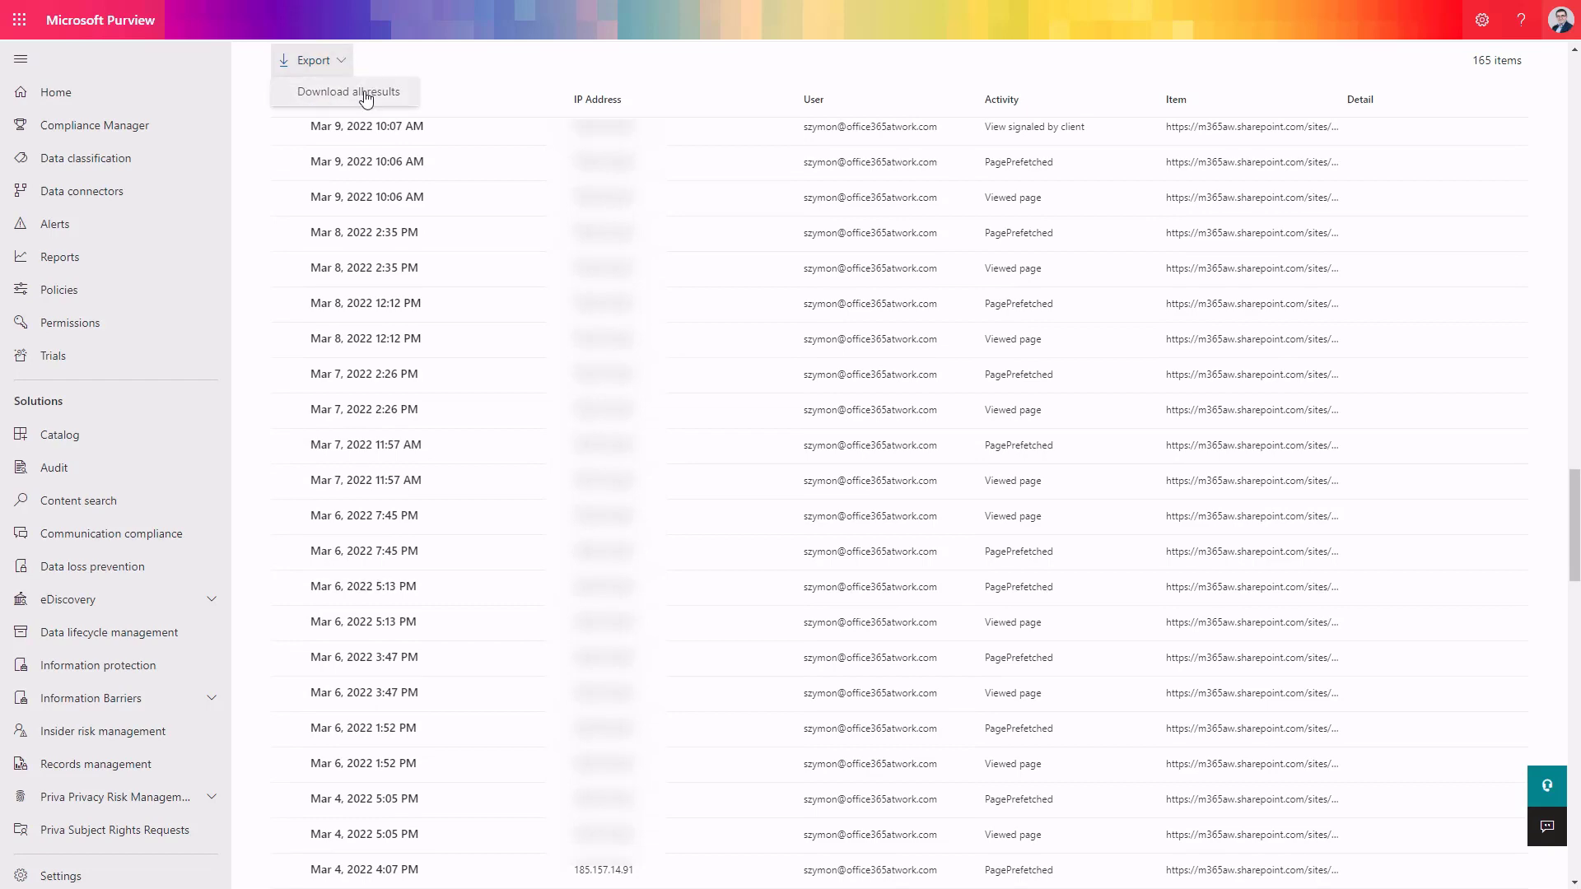
scroll(683, 321, down, 15)
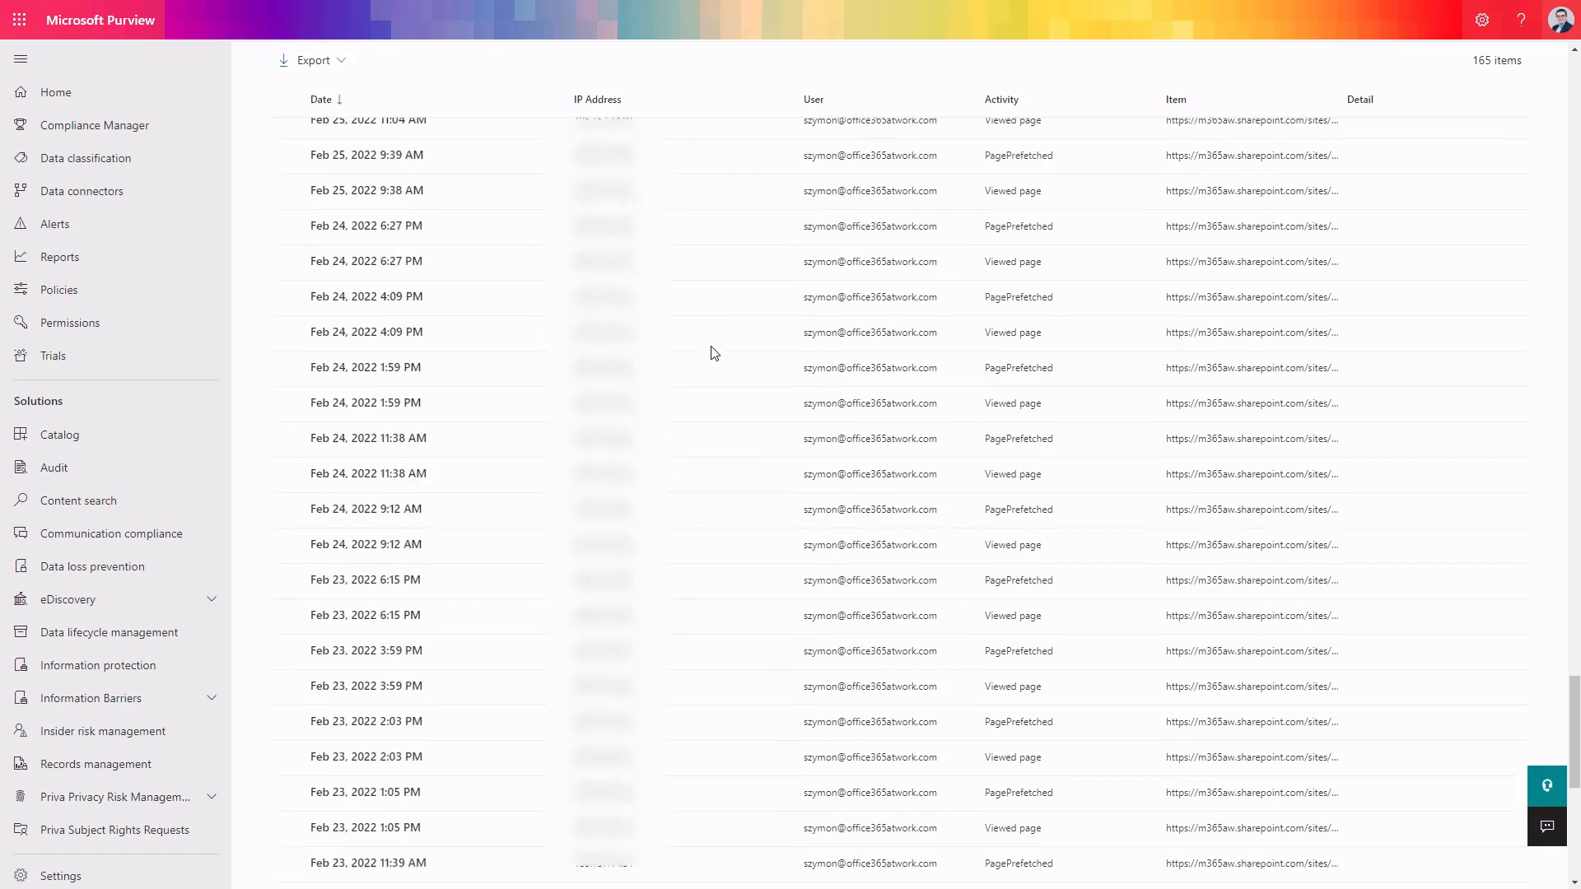
scroll(714, 353, down, 6)
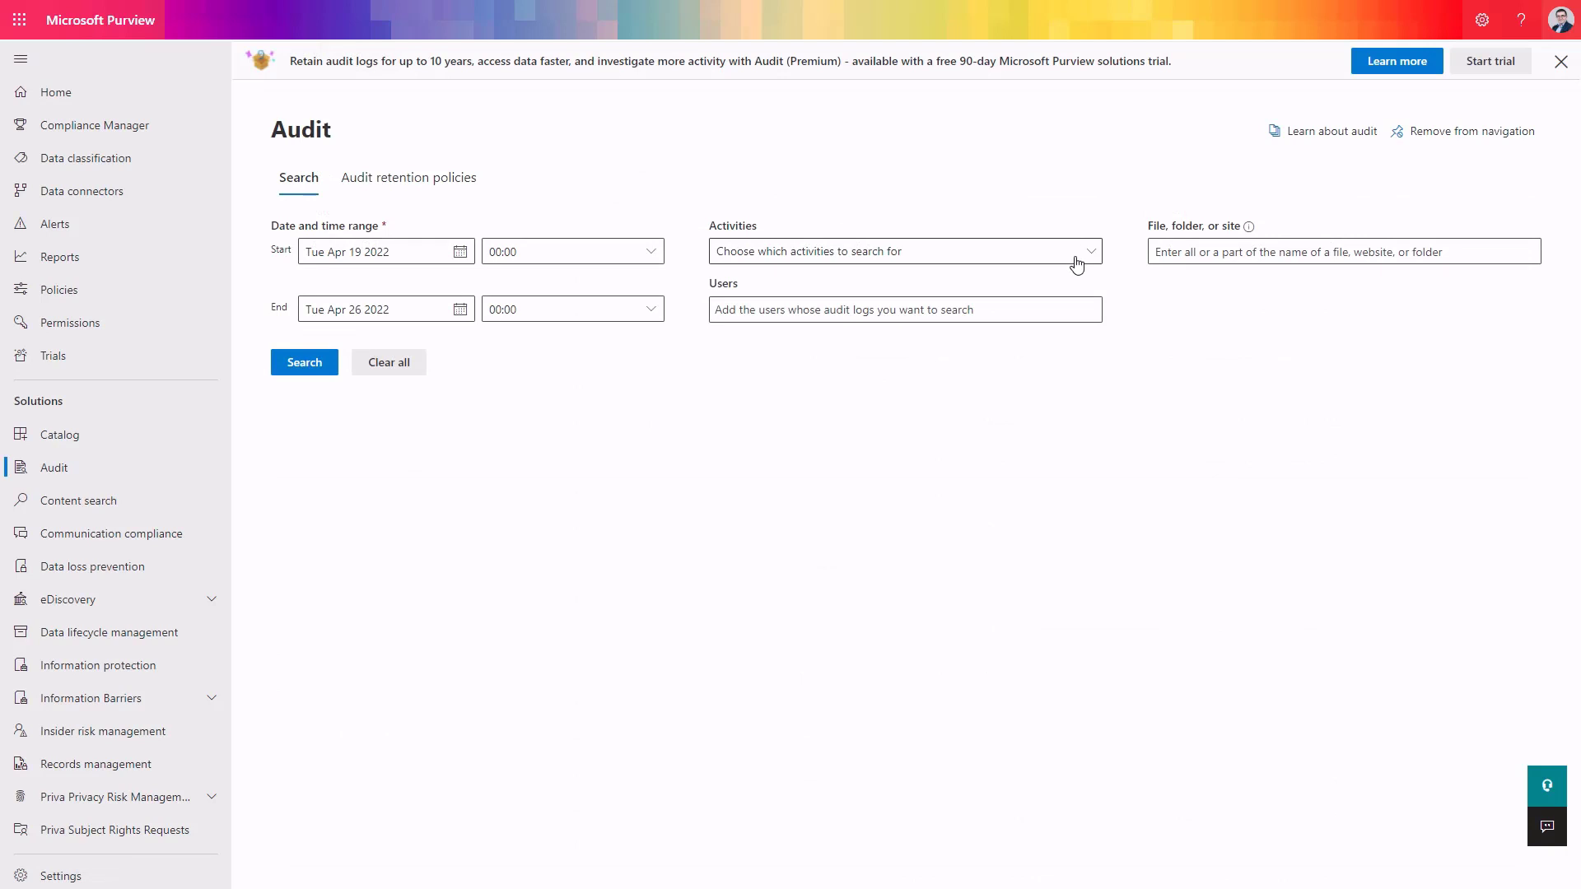
Open the Activities dropdown on the reset Apr 19–26 audit search form.
click(1076, 265)
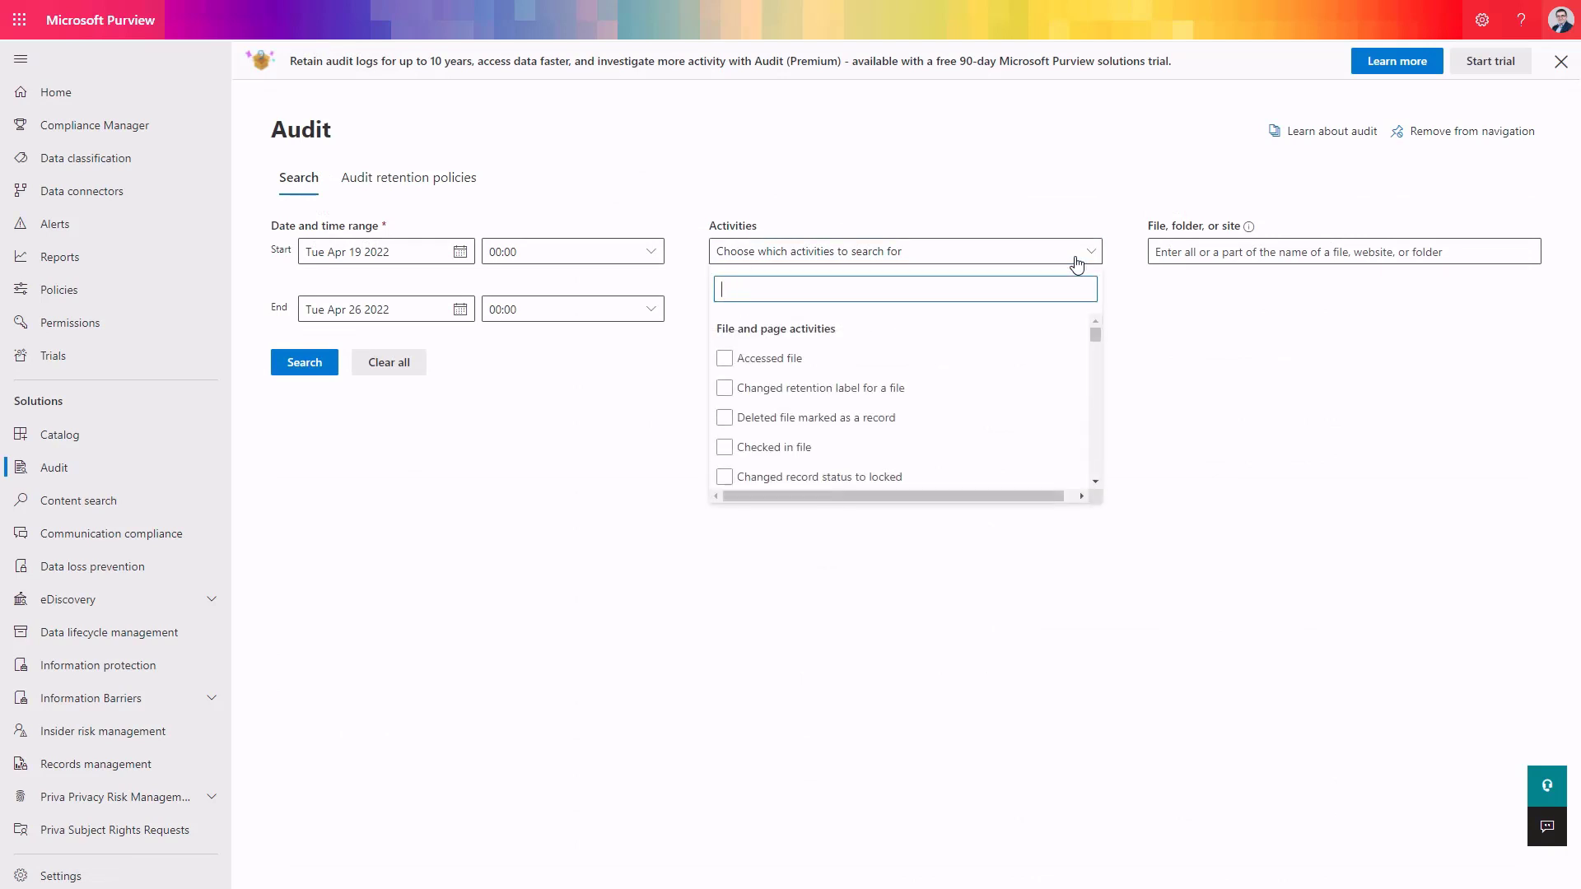
click(1095, 332)
drag(1095, 333, 1094, 344)
Browse down through the auditable activity categories in the Activities list.
scroll(1070, 368, down, 2)
click(1070, 368)
scroll(1070, 366, down, 5)
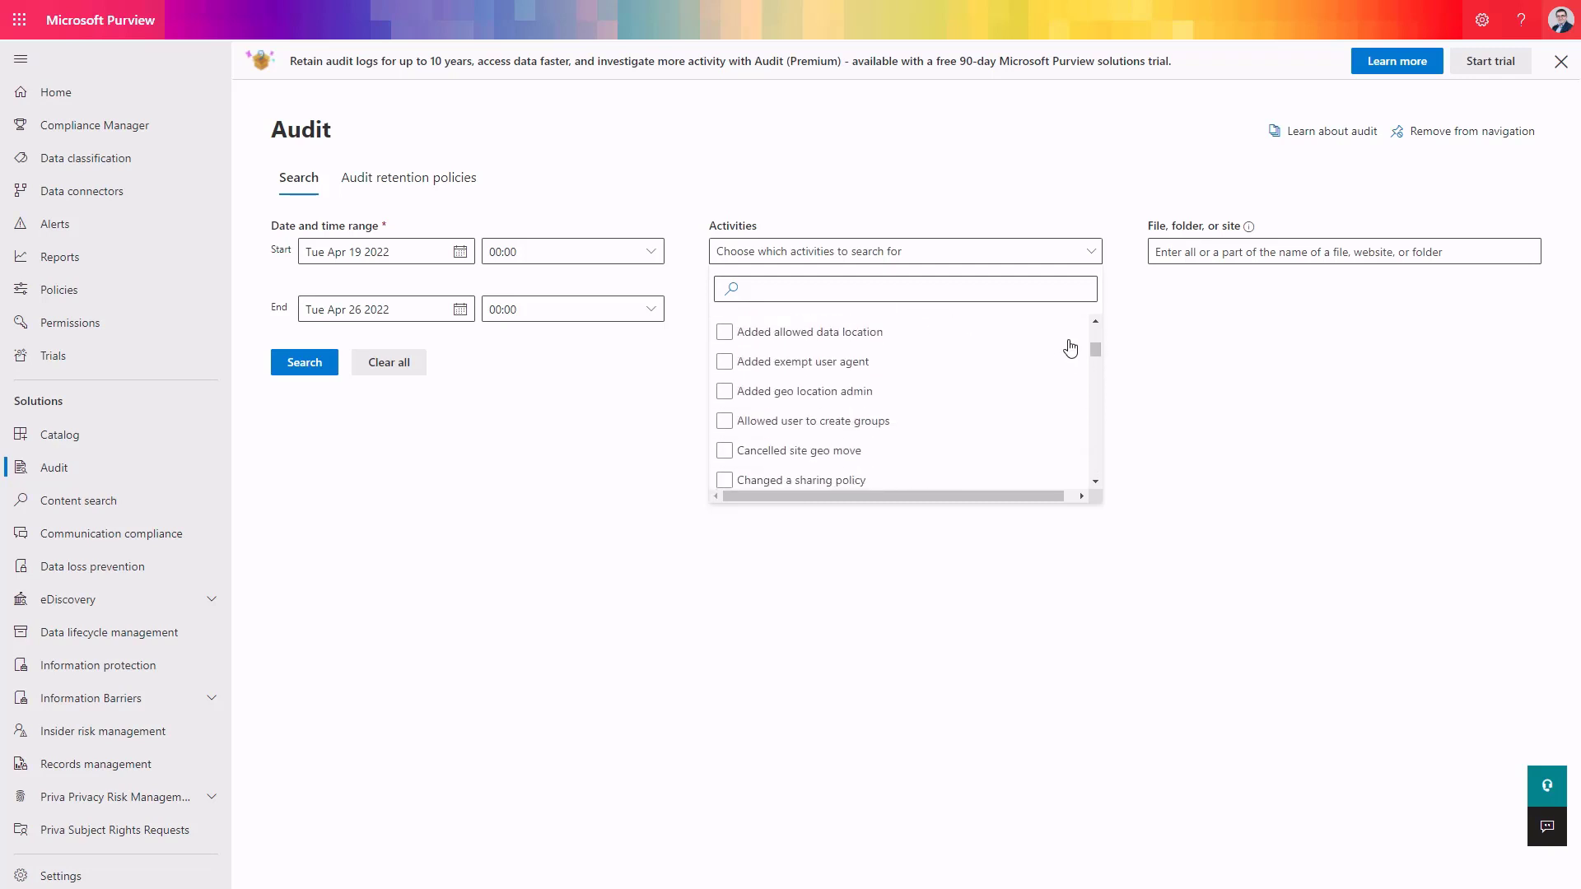
scroll(1069, 349, down, 8)
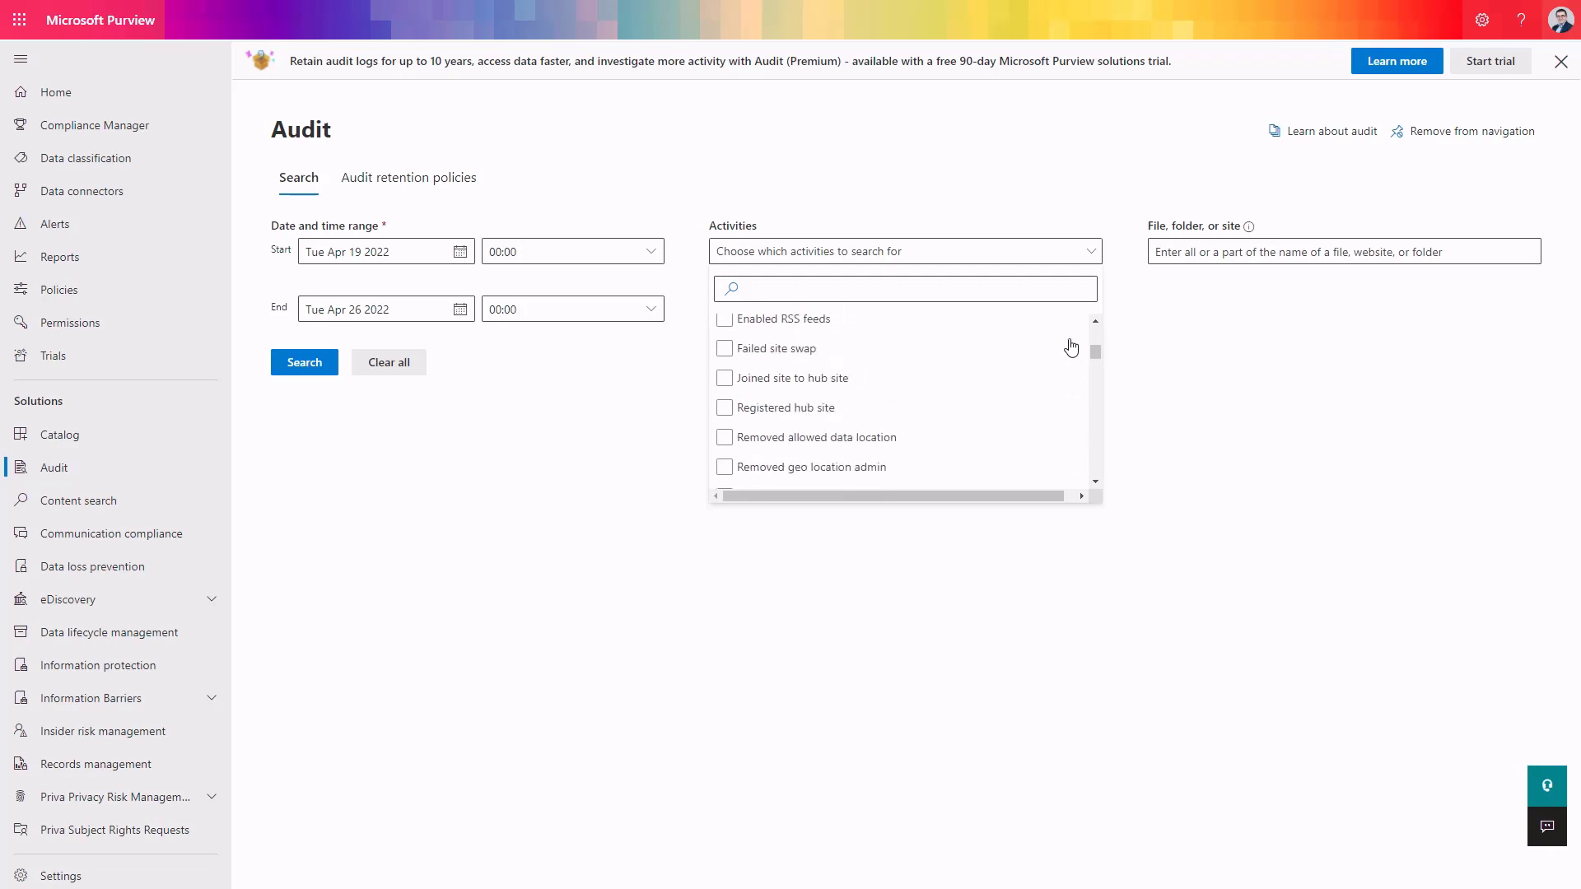
scroll(1070, 348, down, 6)
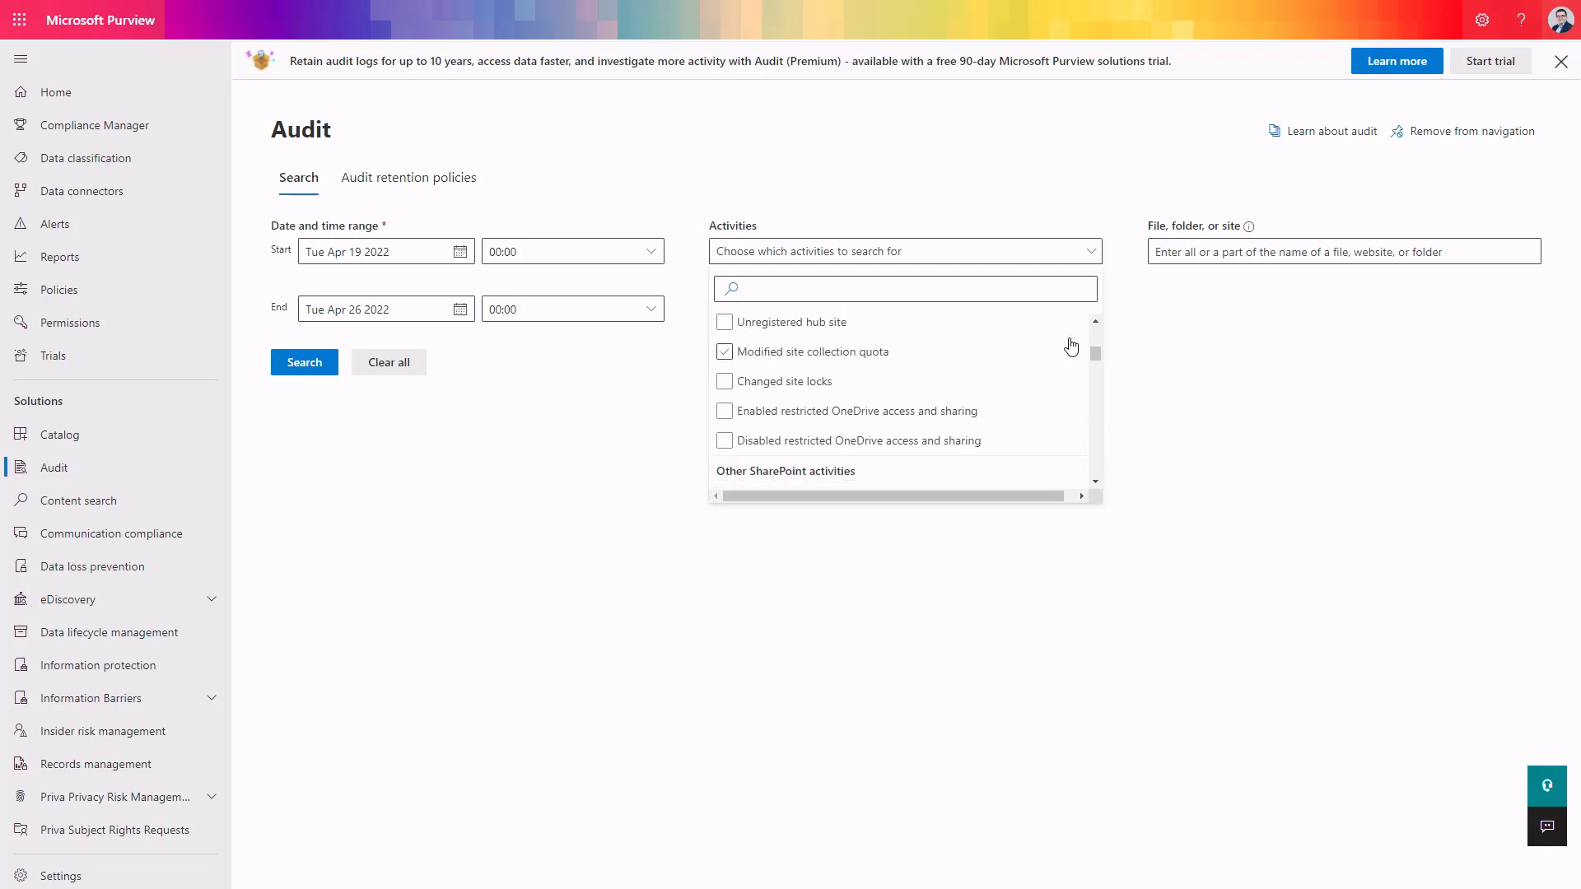
scroll(1069, 344, down, 7)
scroll(1069, 340, down, 3)
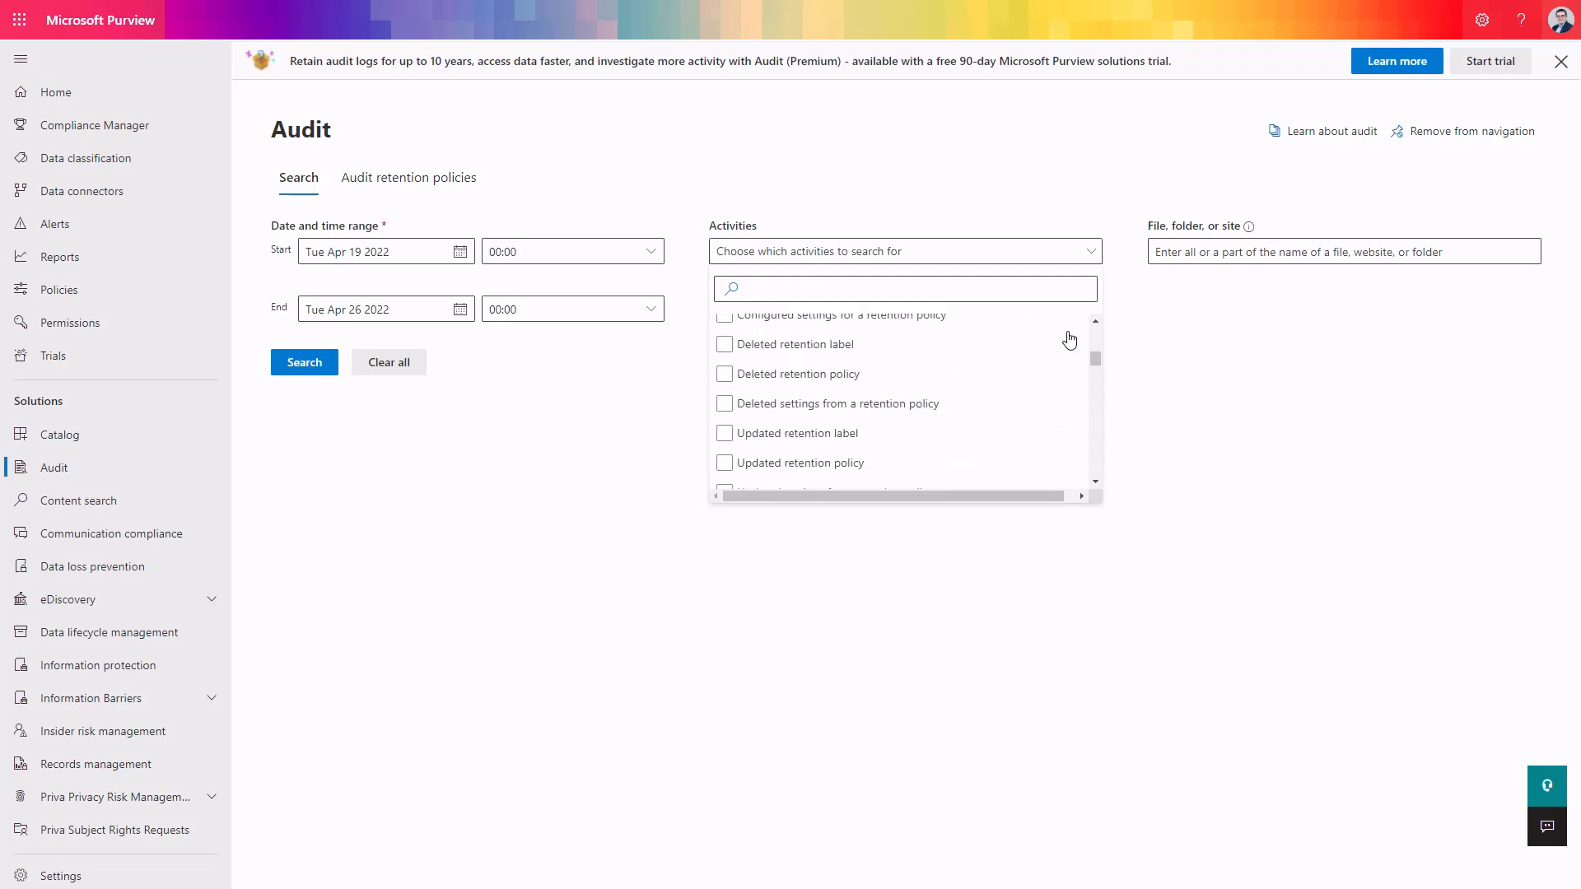
scroll(1070, 340, down, 10)
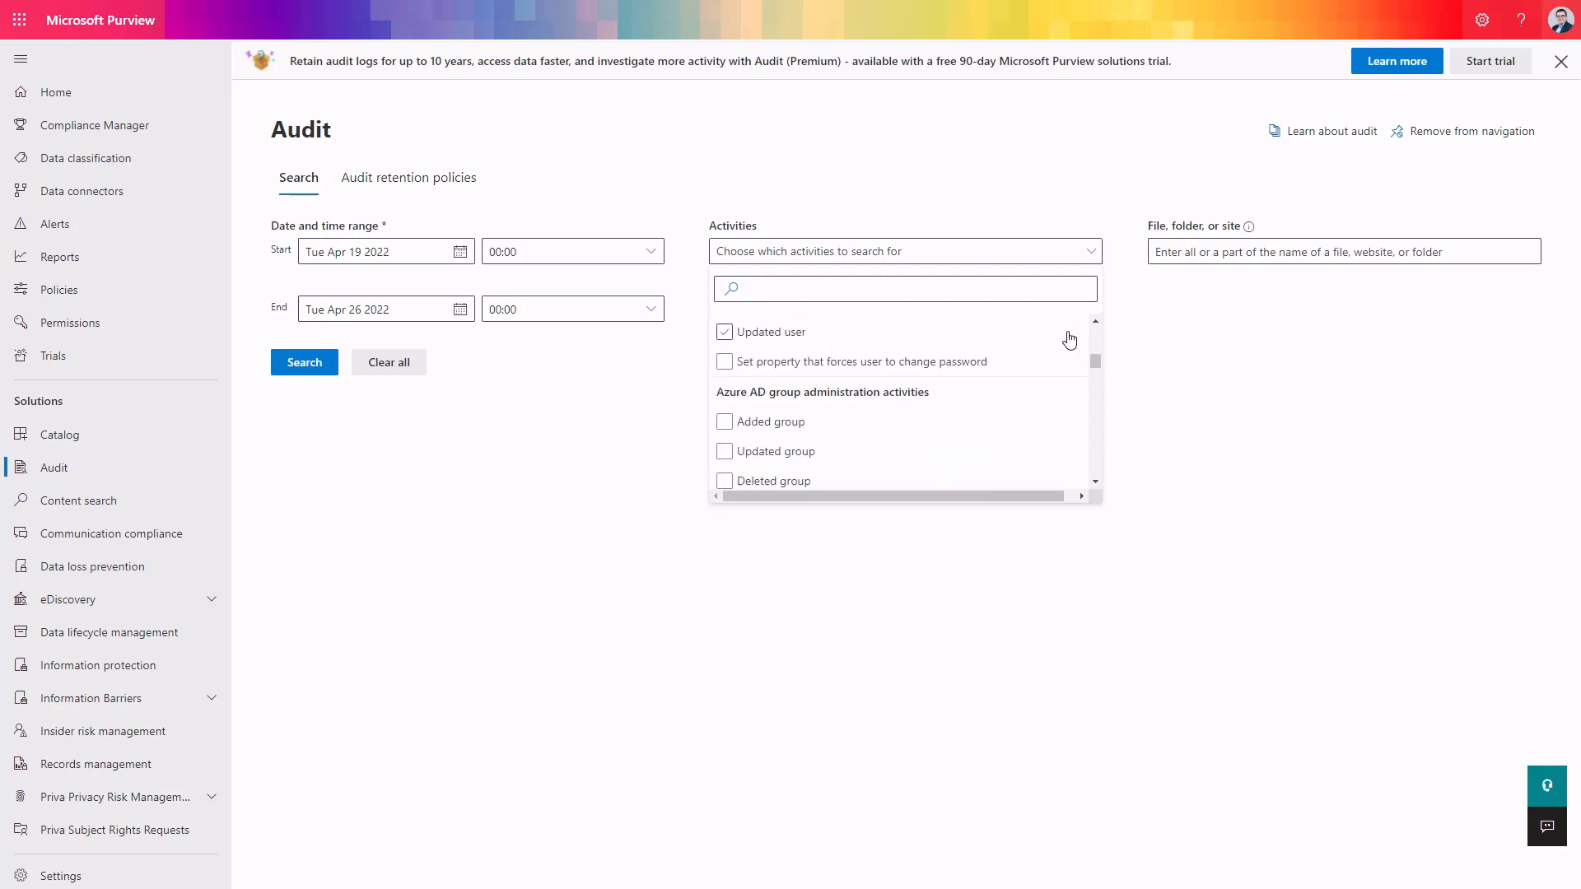
scroll(1069, 340, down, 10)
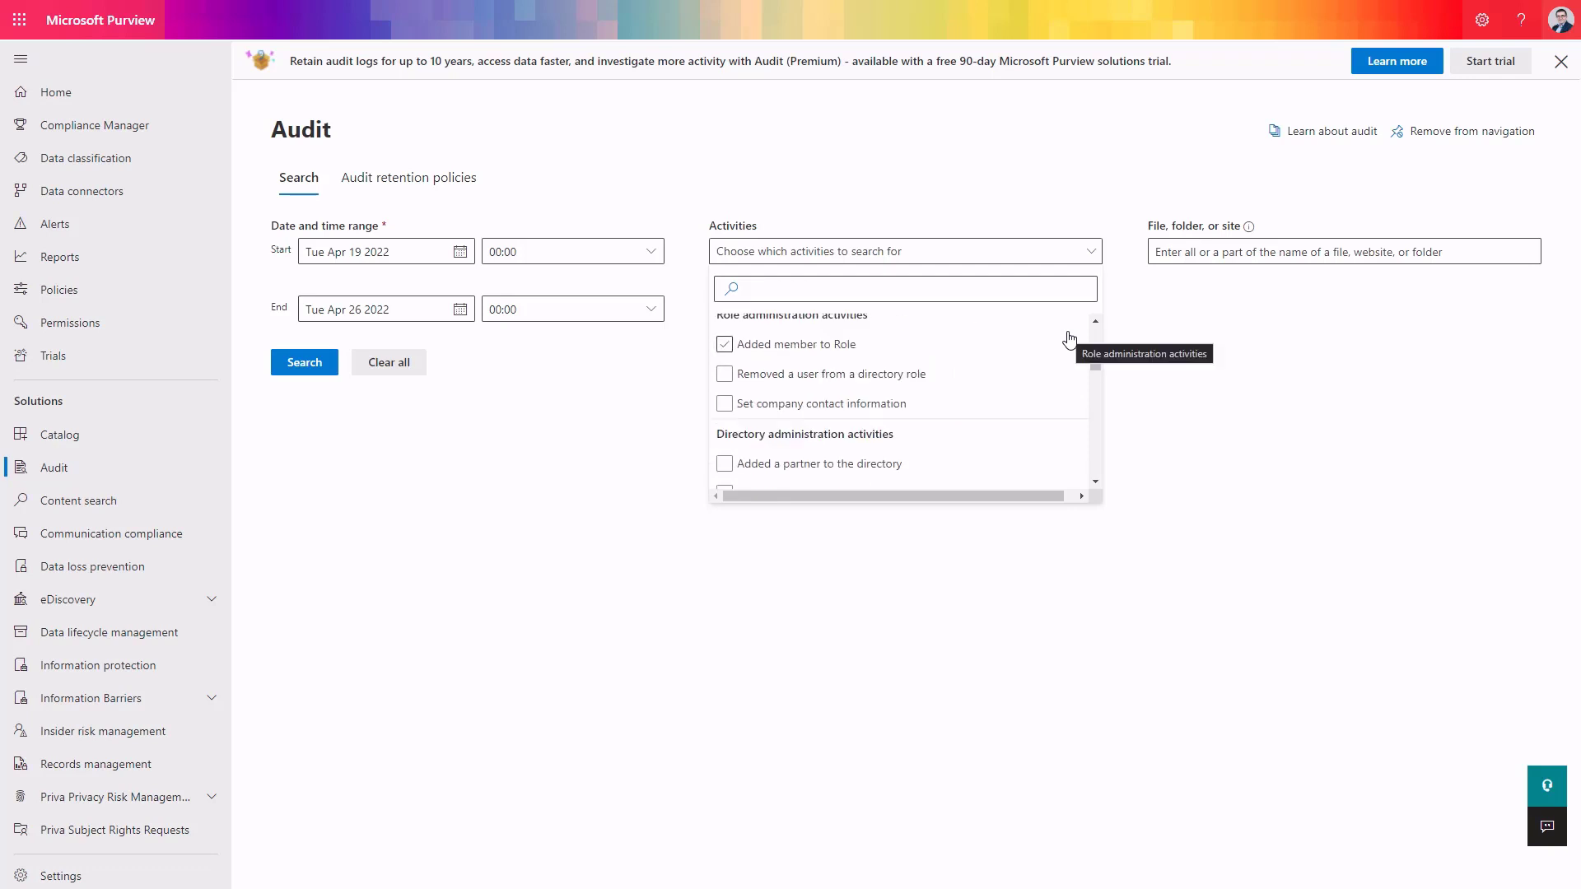
scroll(1034, 384, down, 4)
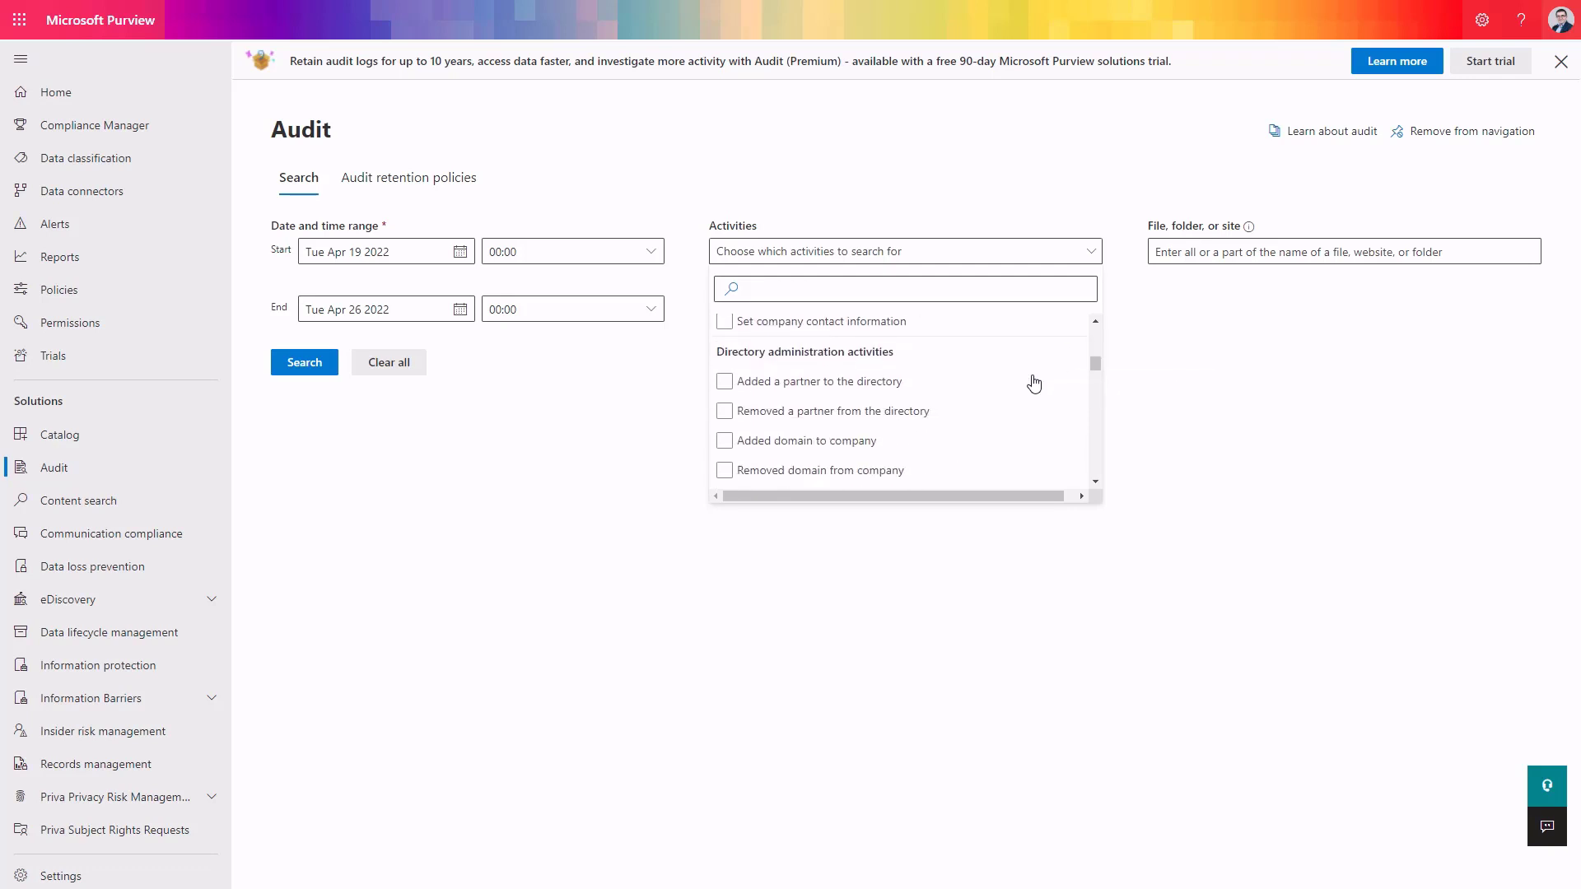
scroll(1034, 384, down, 15)
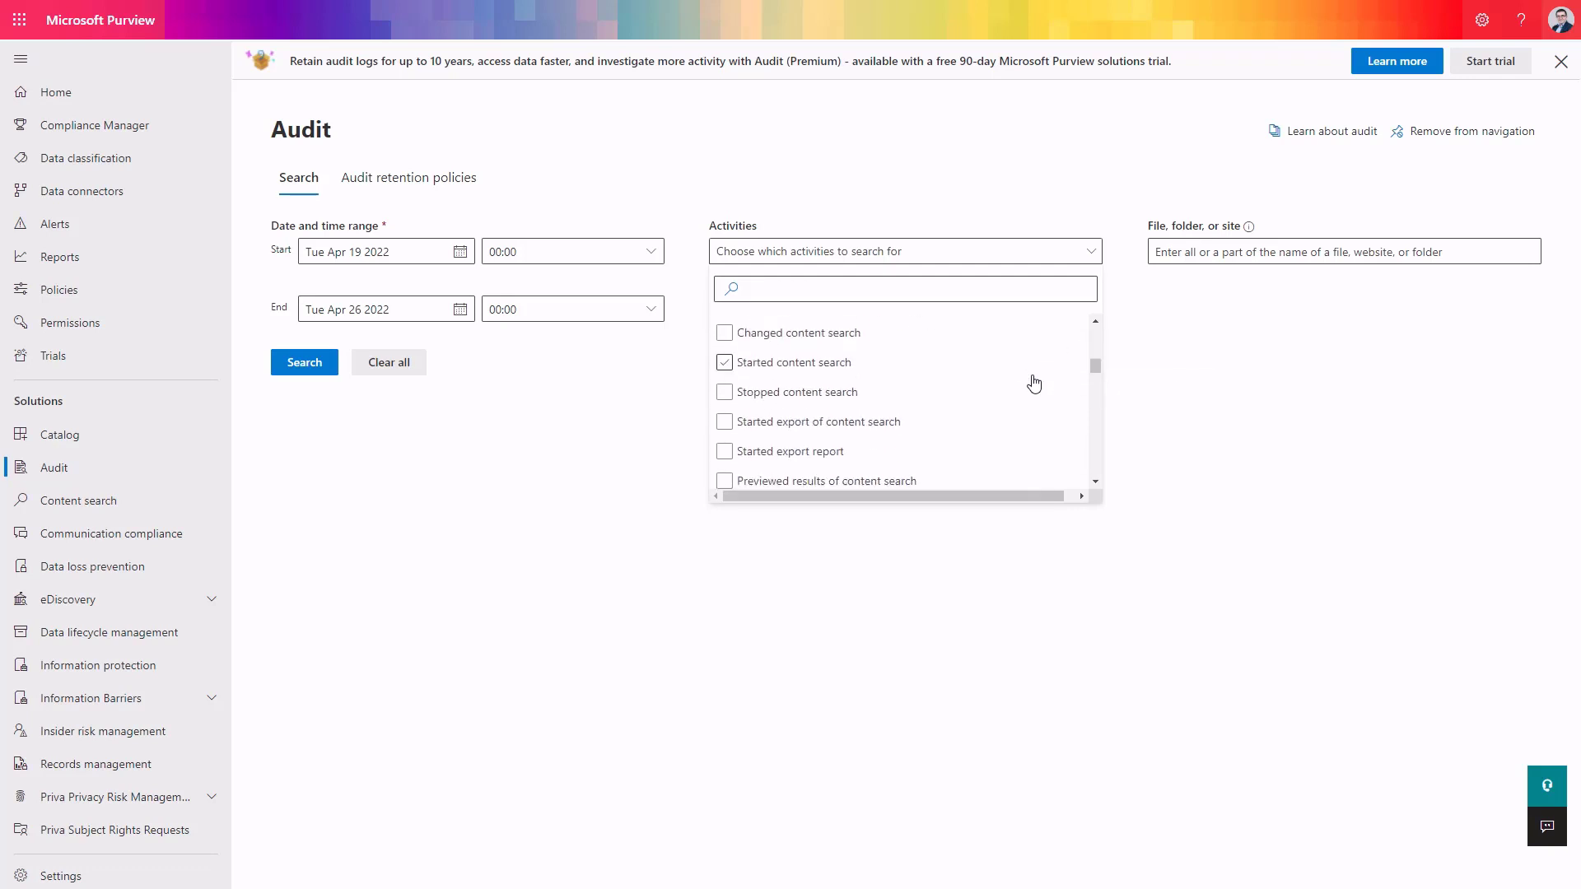
scroll(1034, 384, down, 12)
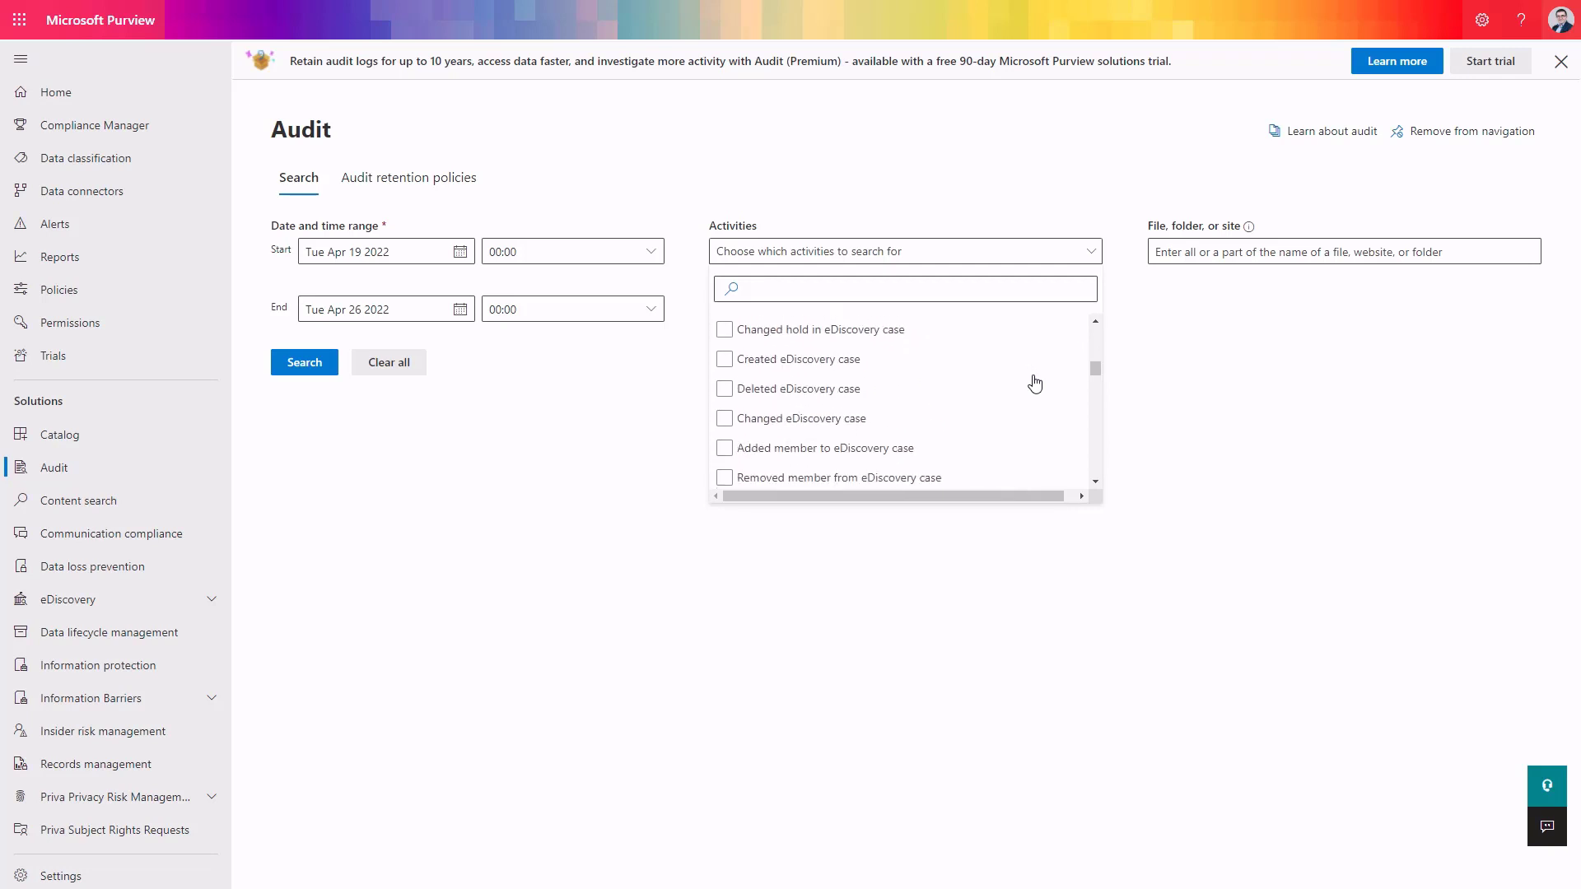
scroll(1034, 384, down, 12)
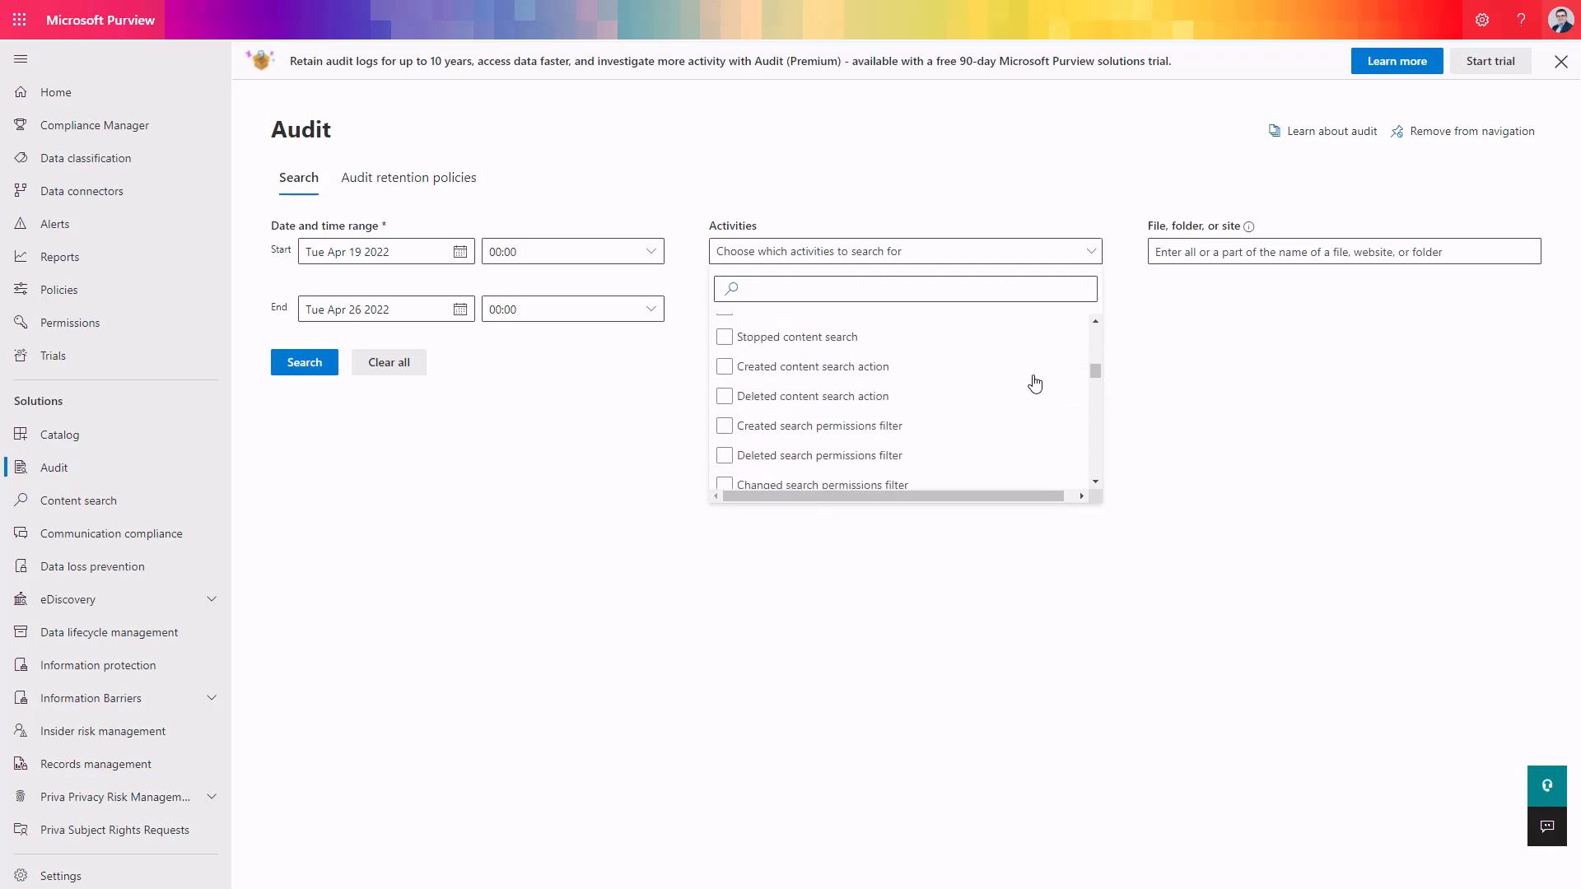
scroll(1035, 383, down, 8)
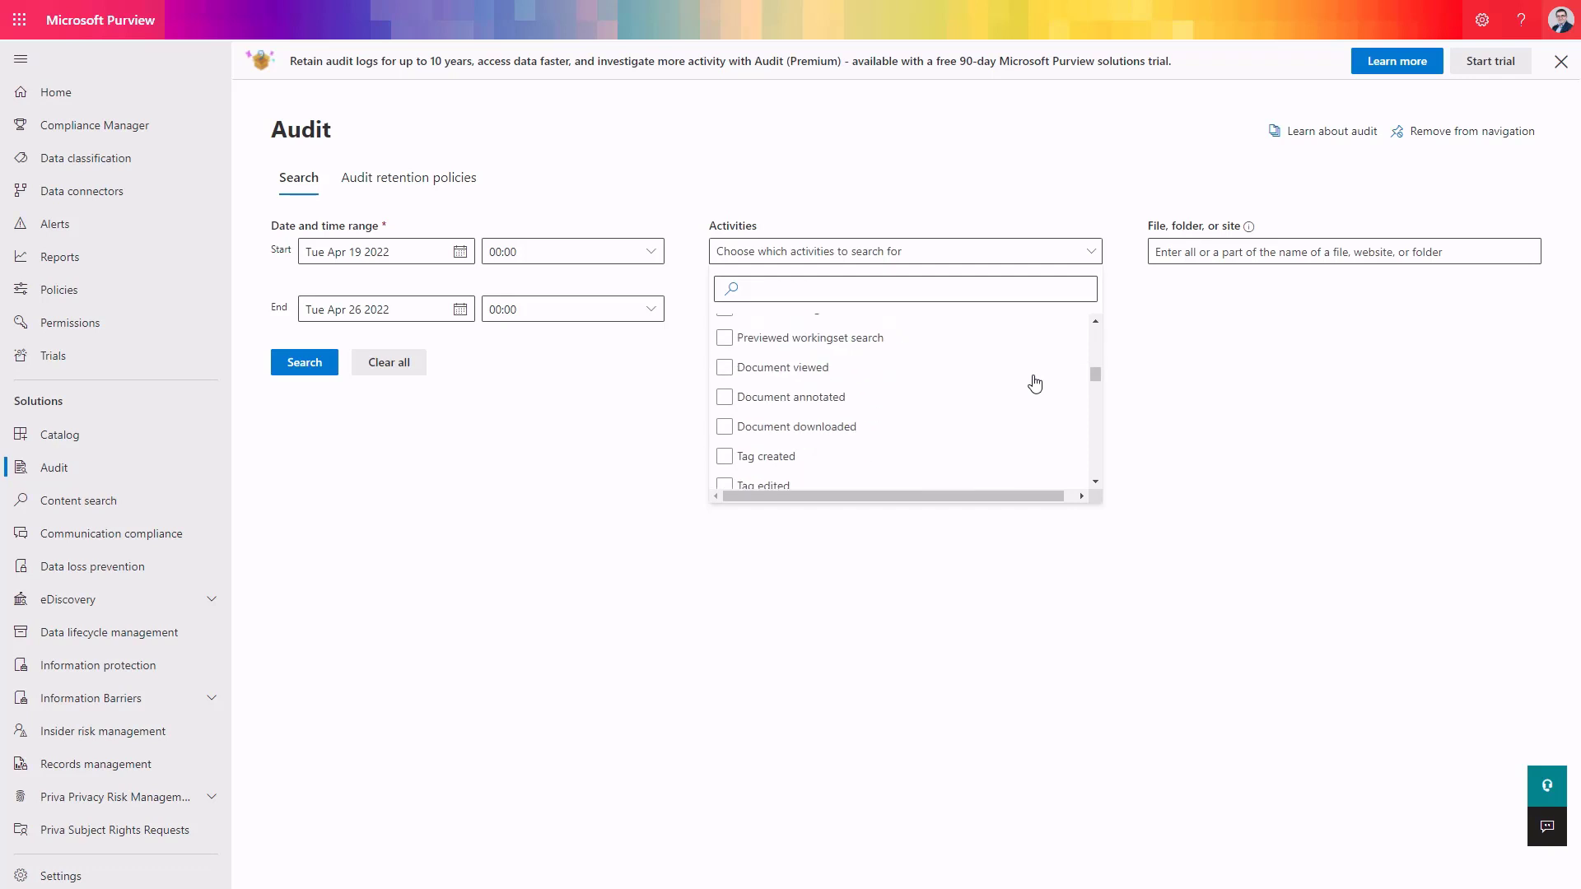
scroll(1035, 383, down, 6)
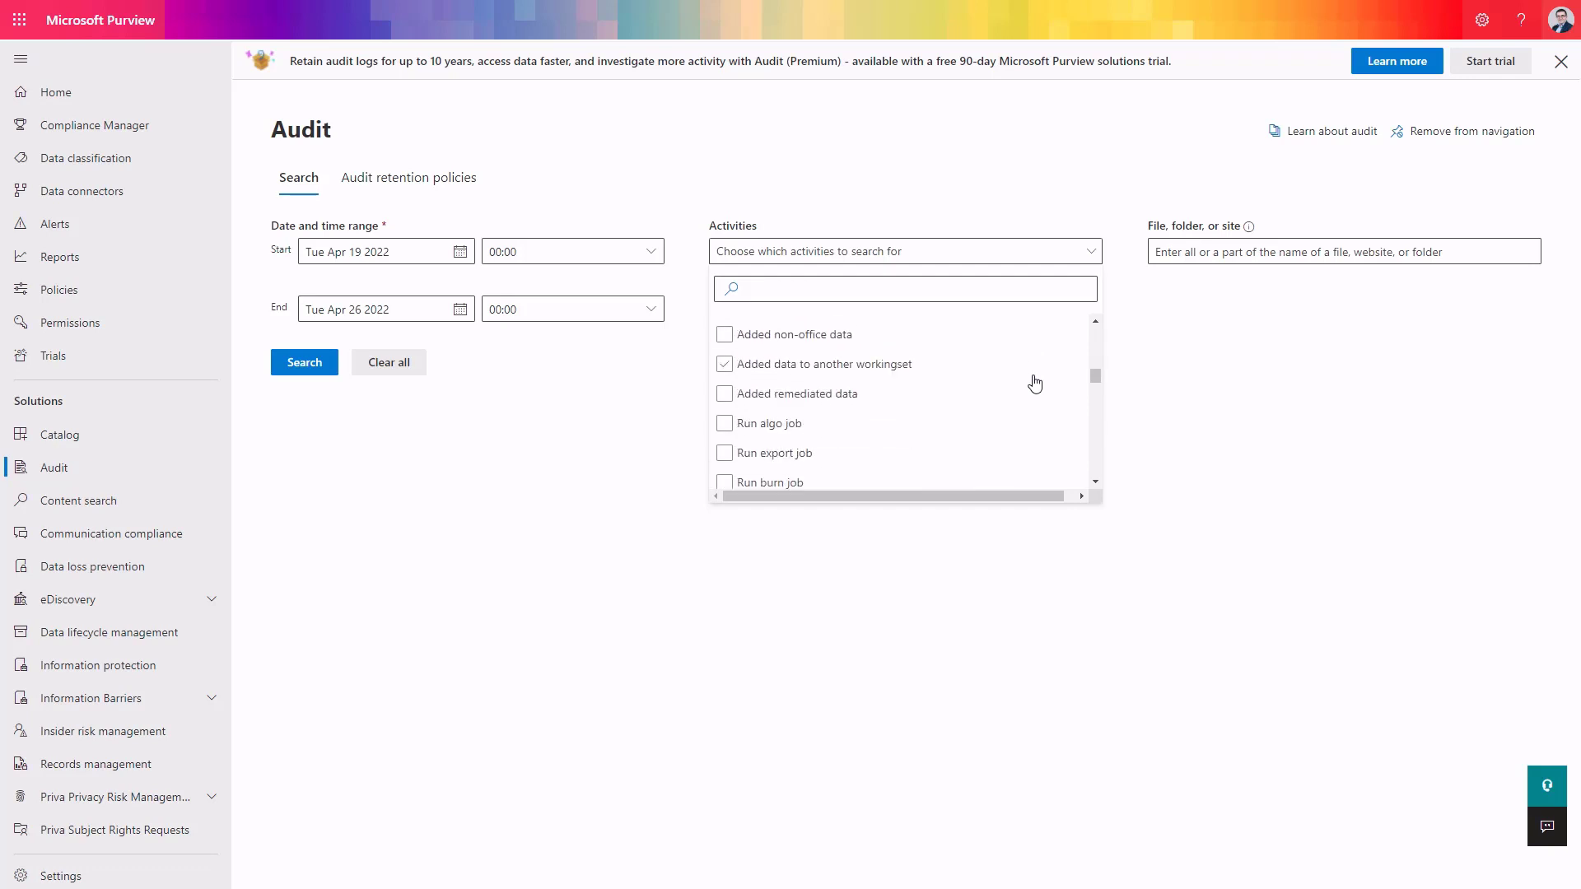
scroll(1035, 384, down, 10)
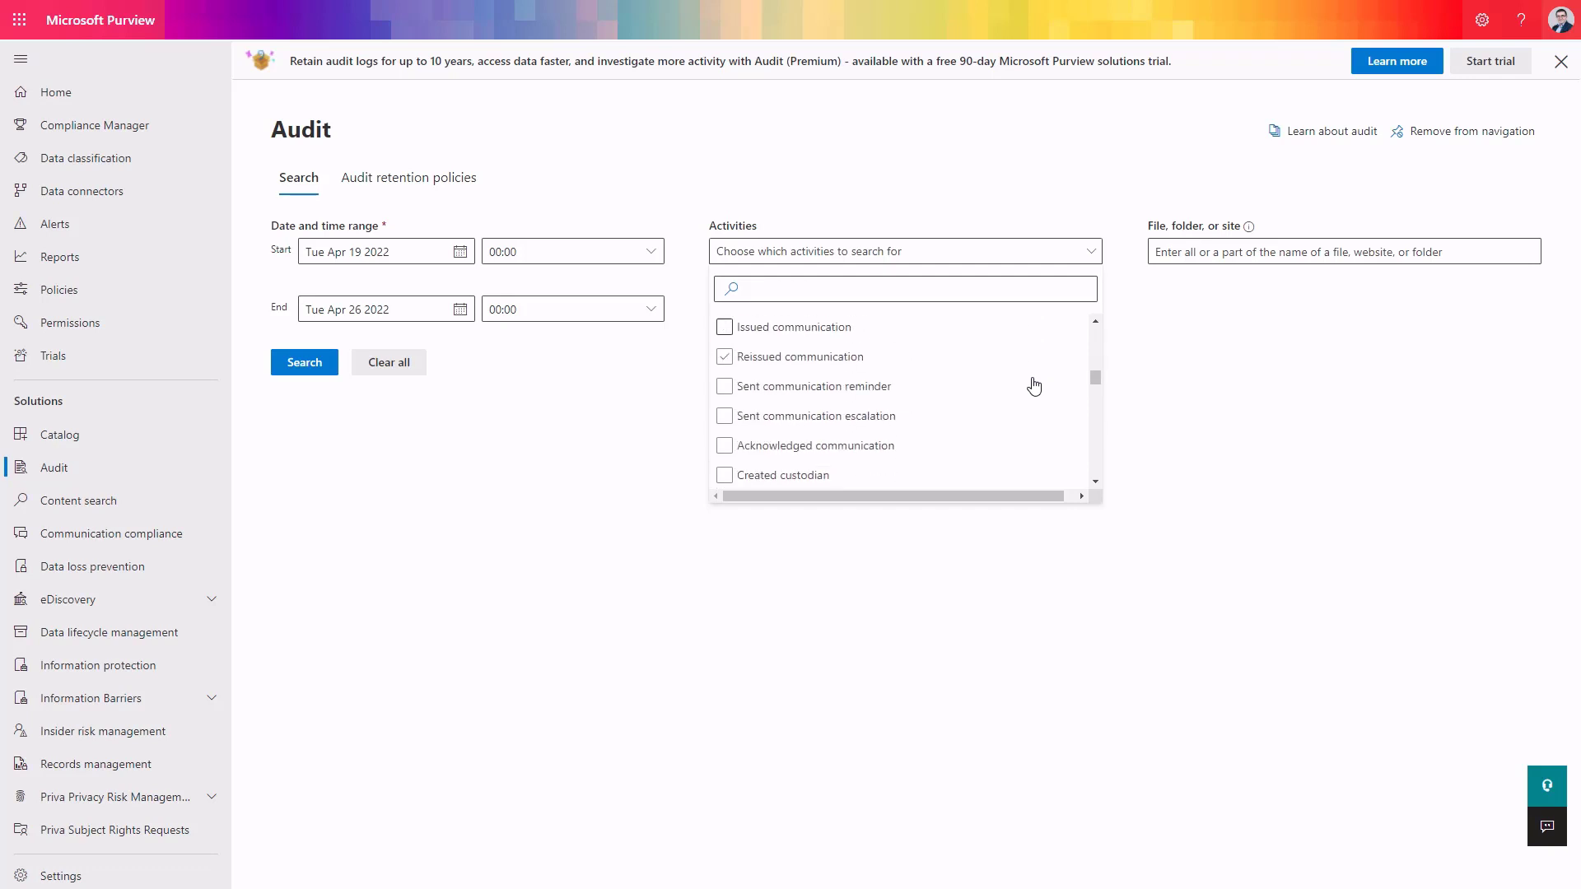
Close the Activities list without choosing any and search all activities for Apr 19–26, 2022.
click(1309, 256)
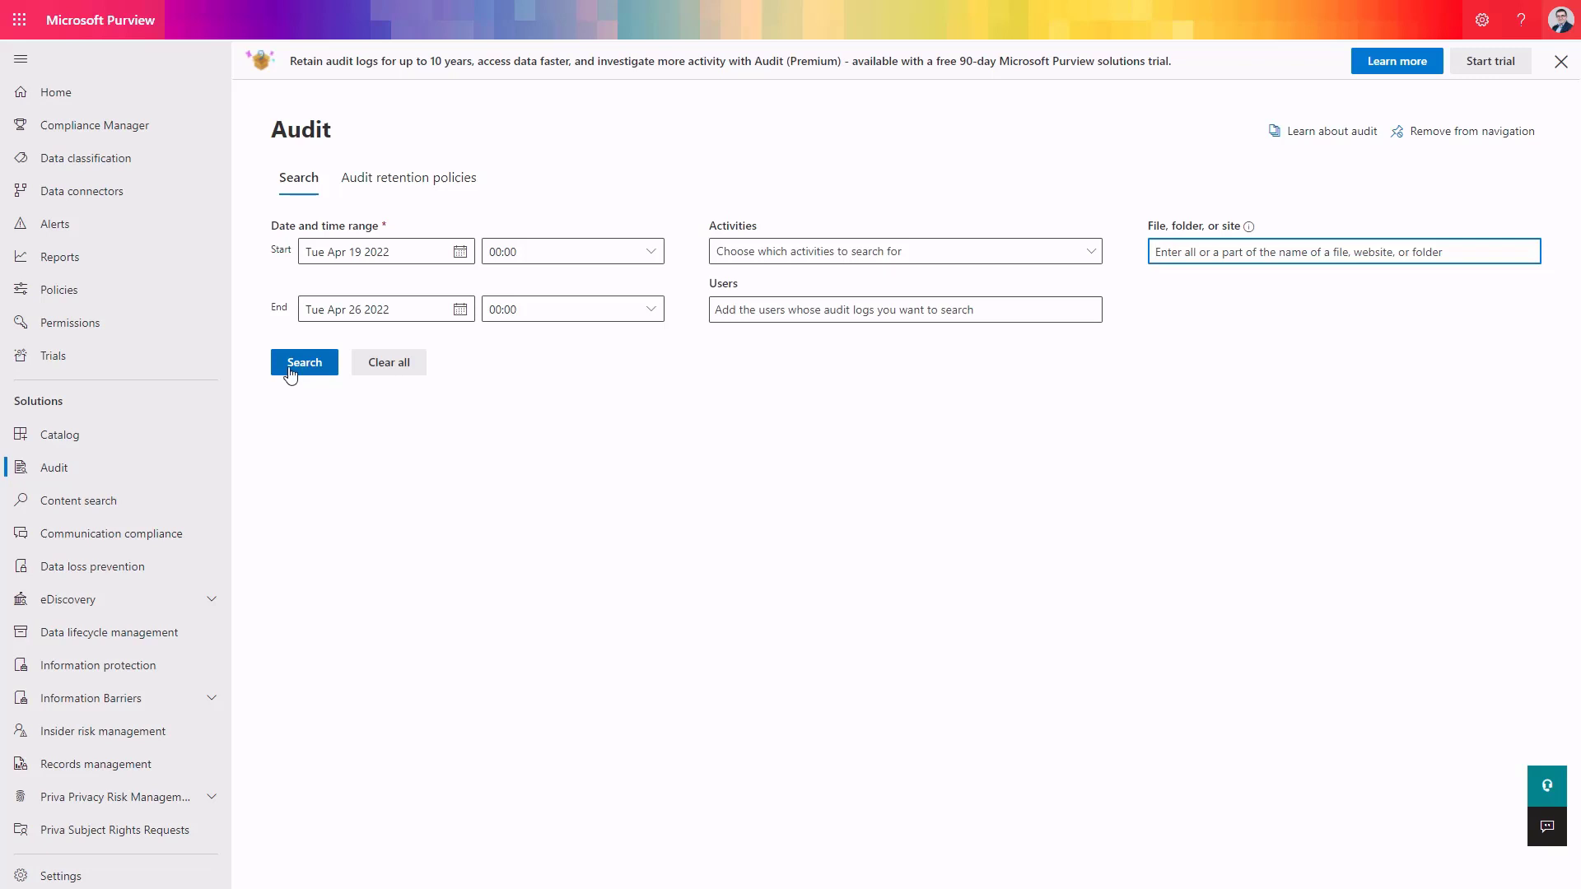
click(323, 365)
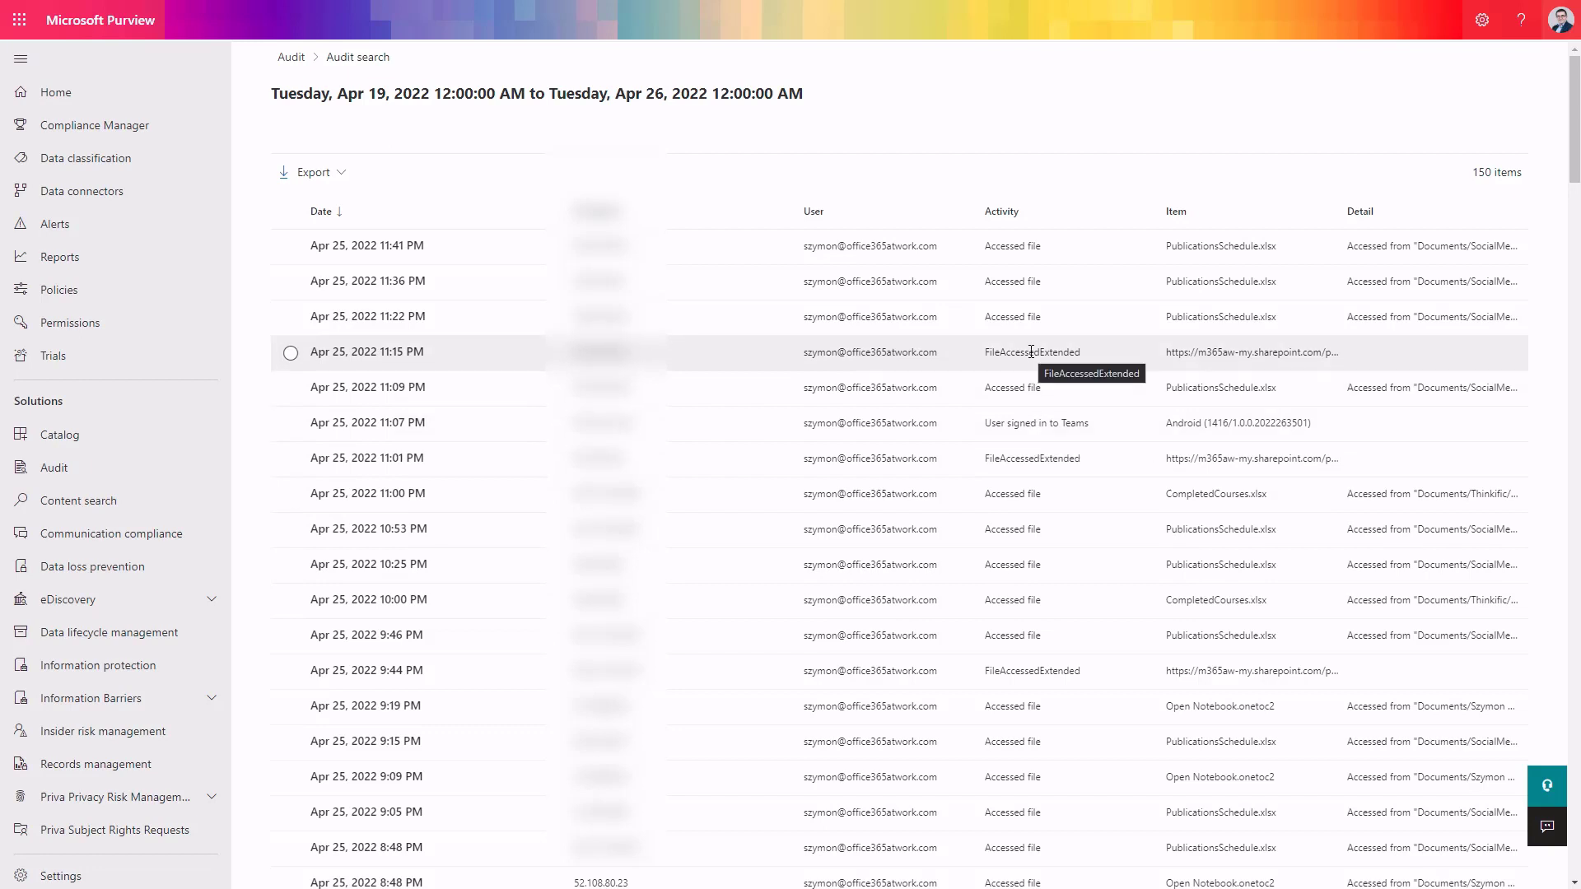
Scroll down through the 150 Apr 19–26 audit results.
scroll(1030, 352, down, 6)
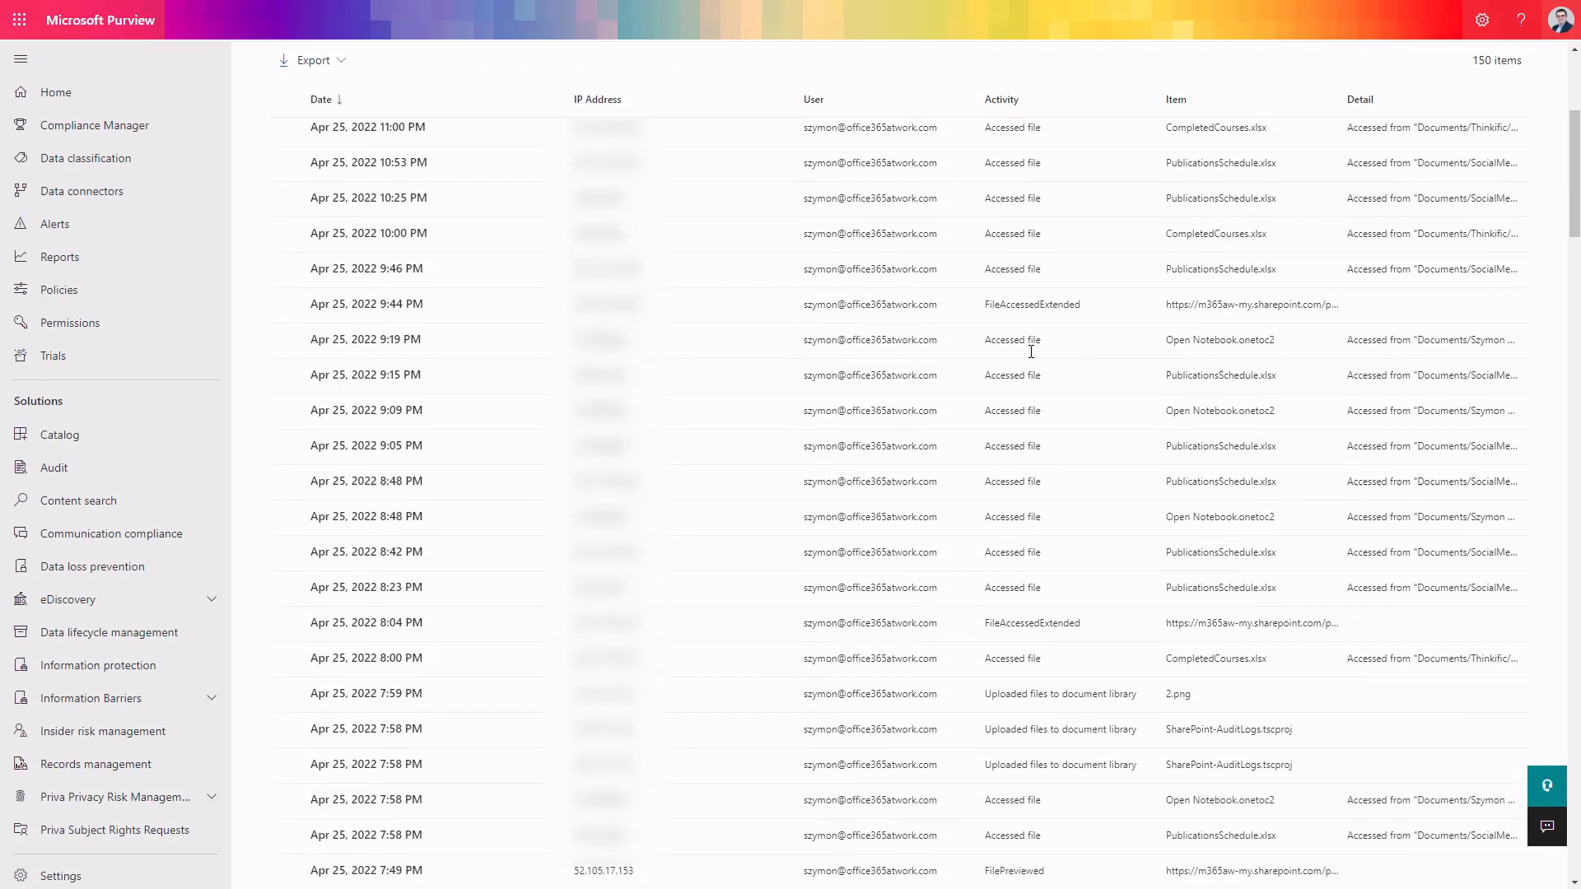
scroll(1031, 352, down, 3)
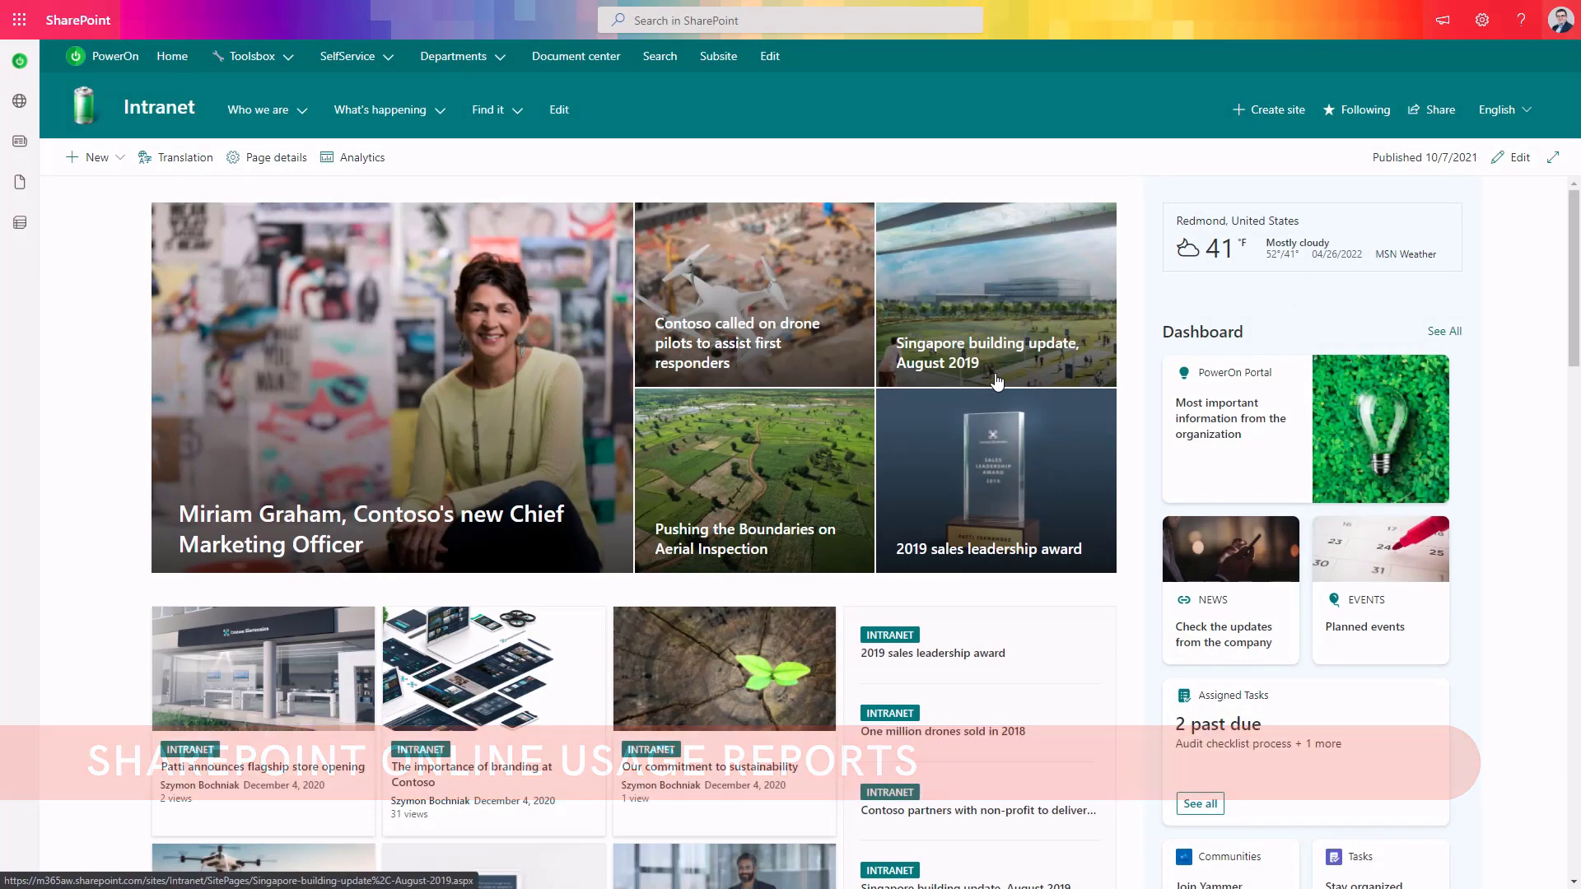
Open Site usage and view the Intranet's site-only usage data.
click(1482, 21)
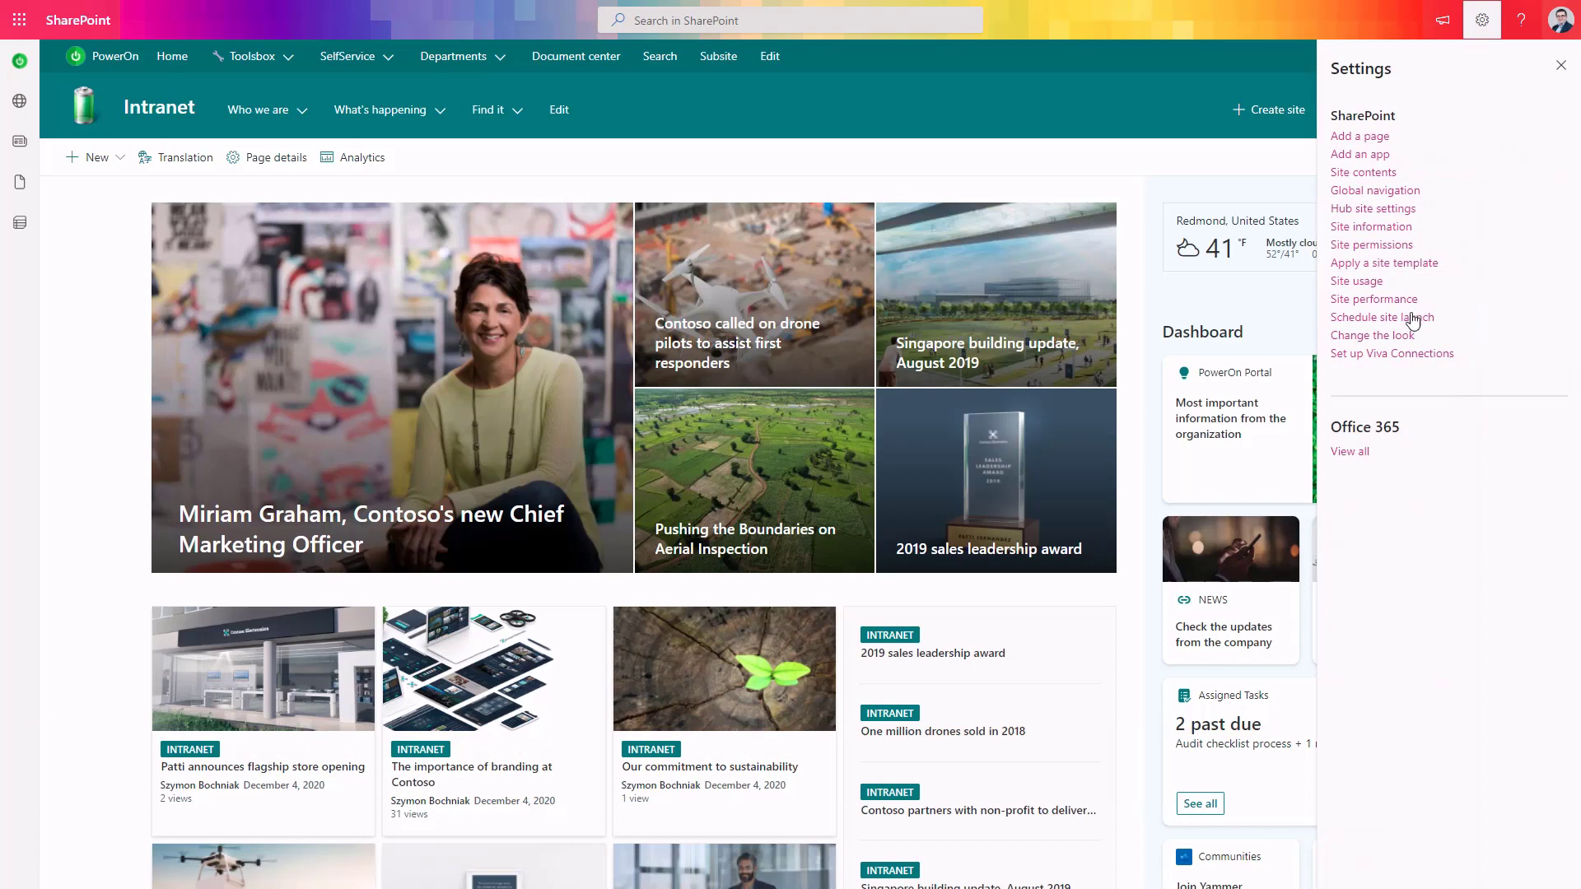
click(1362, 284)
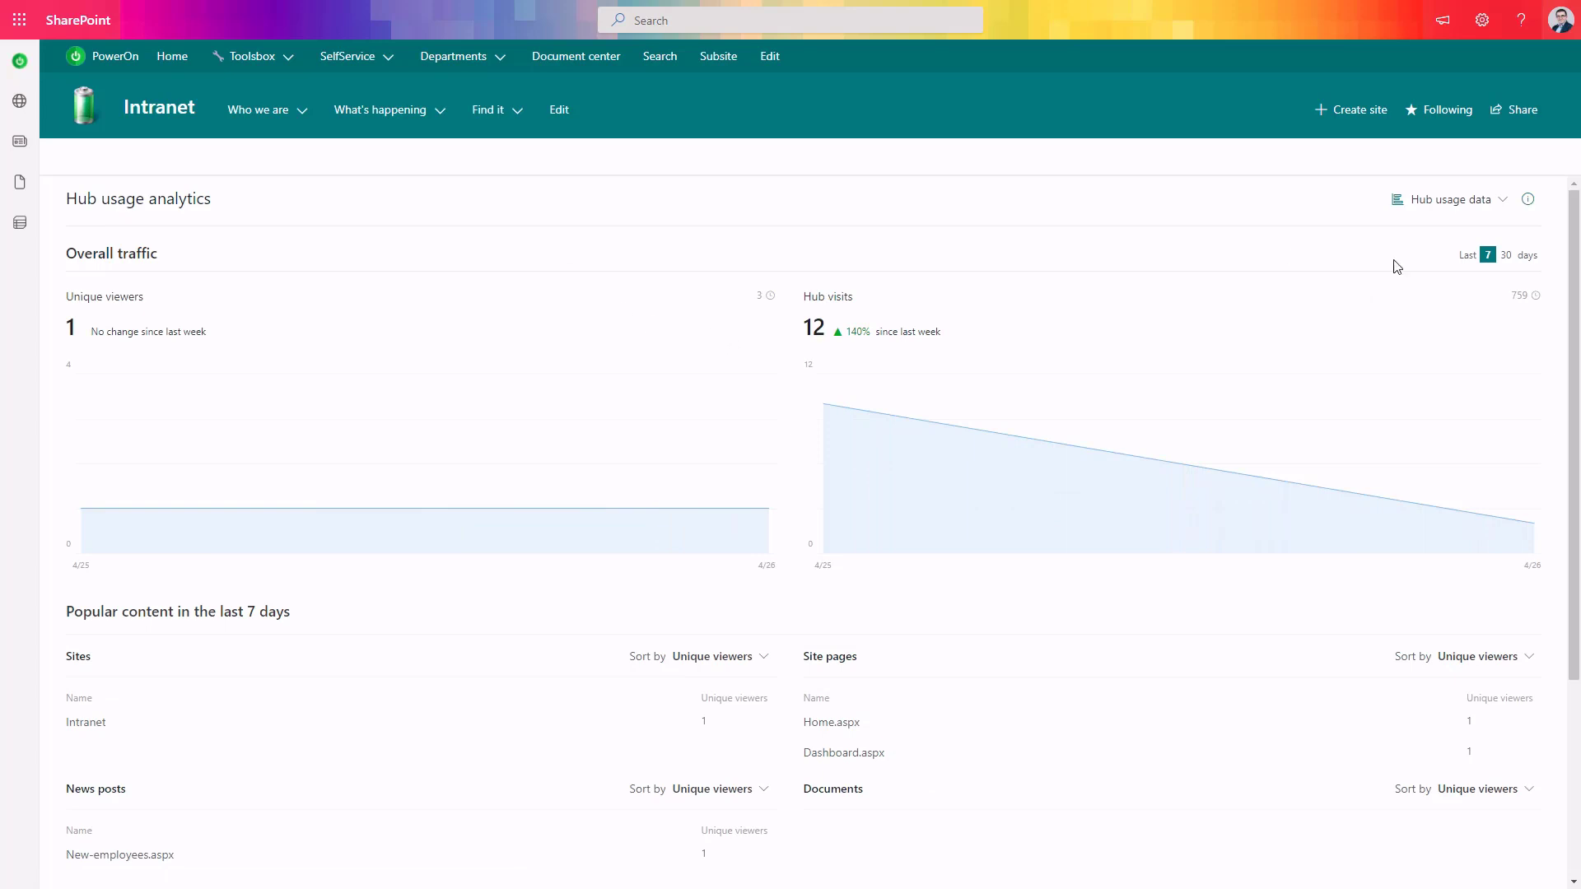
click(1485, 208)
click(1458, 312)
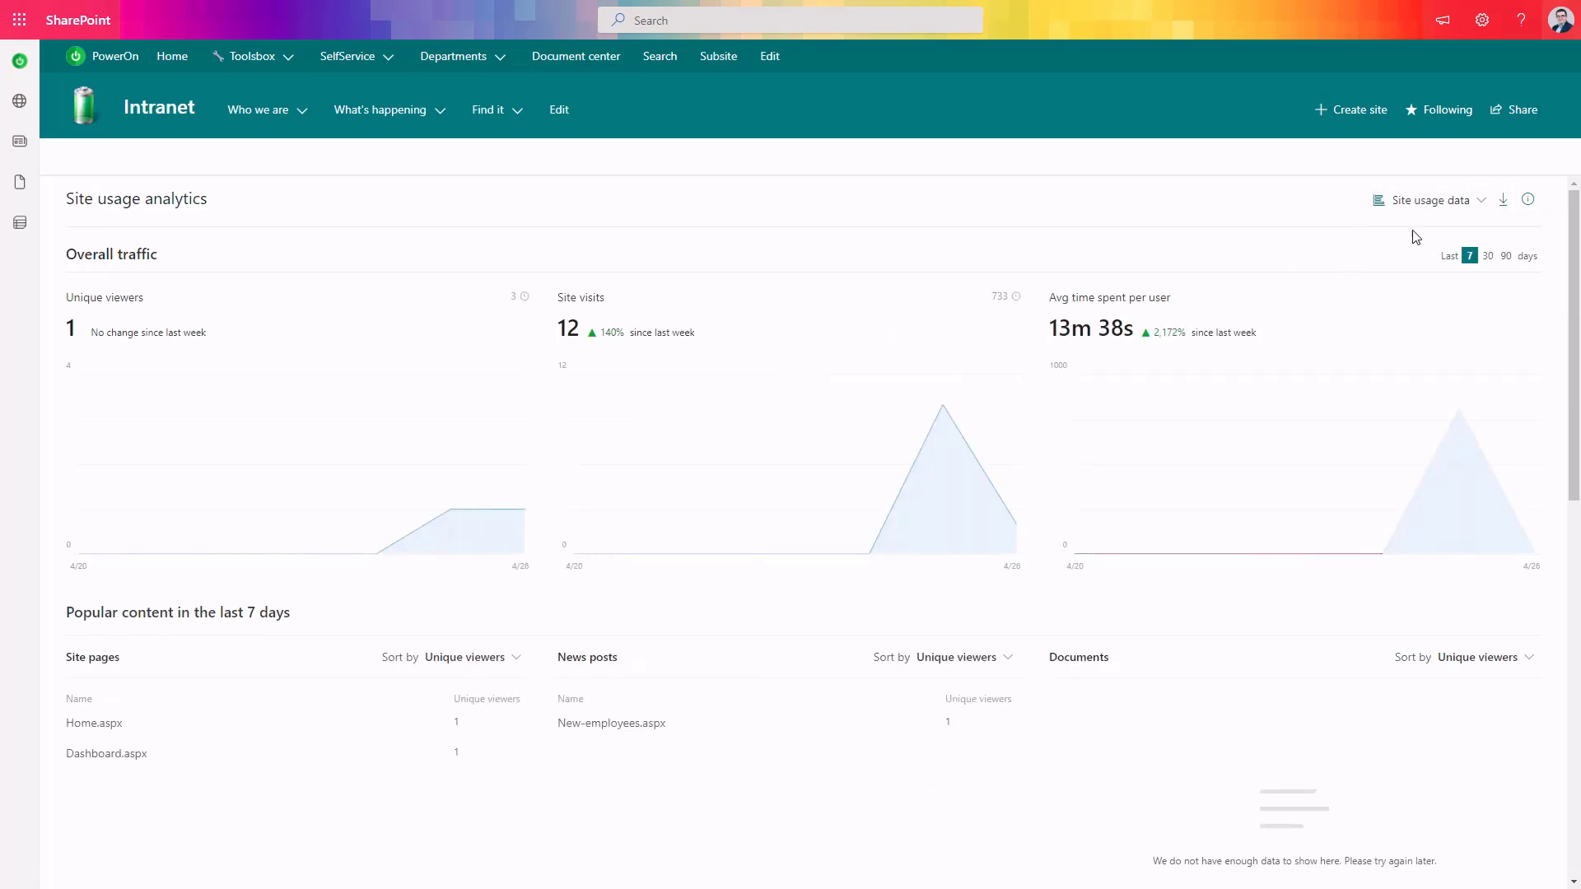
scroll(1366, 264, down, 2)
scroll(604, 310, up, 2)
scroll(1226, 333, down, 3)
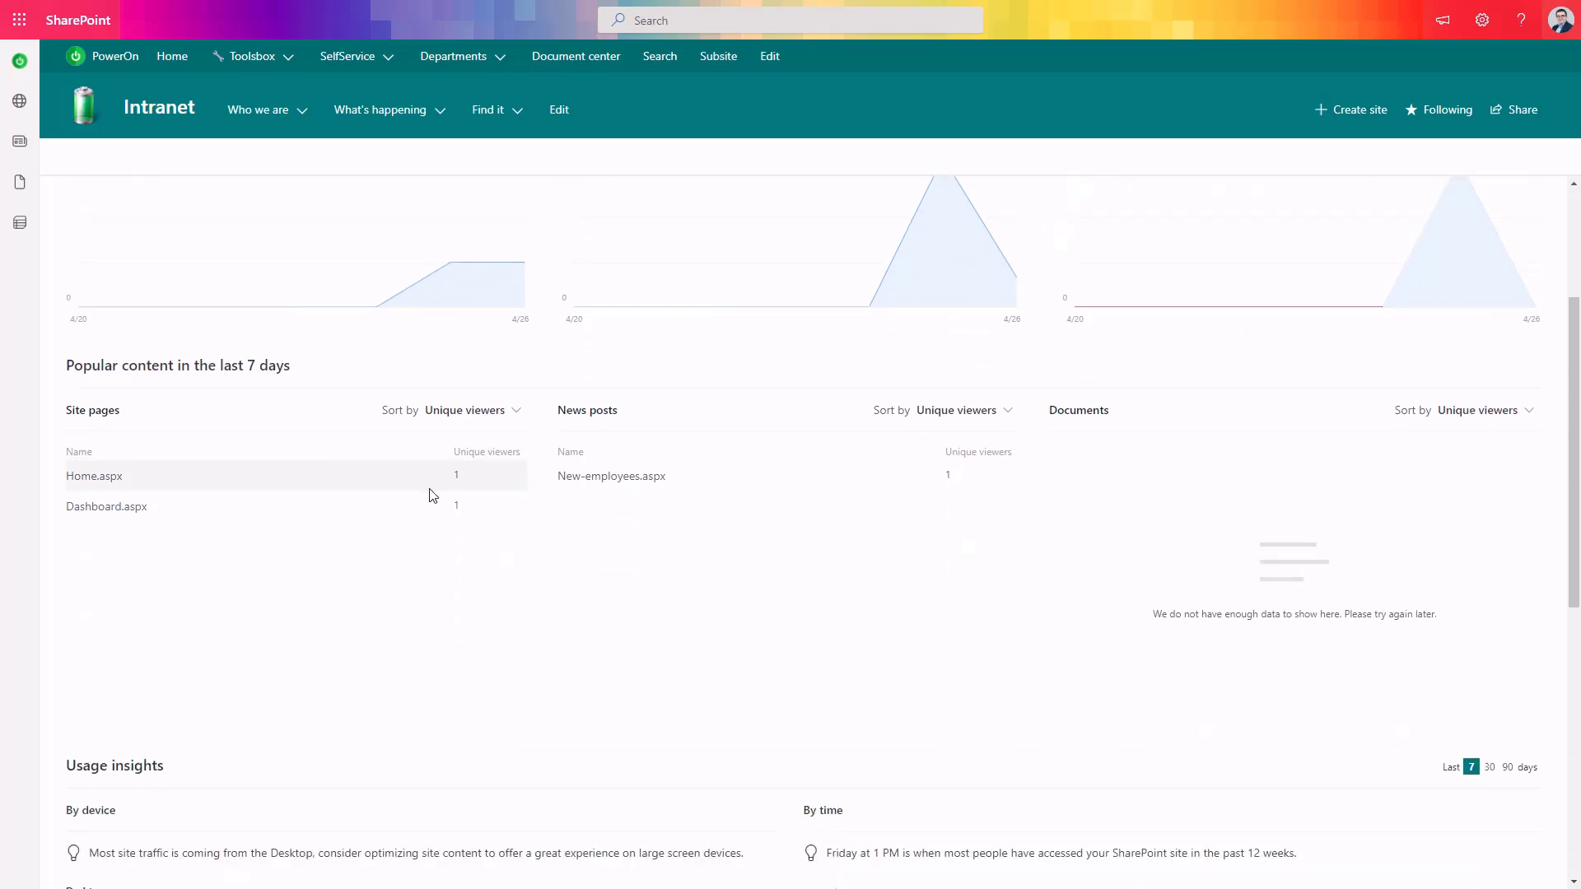
scroll(843, 472, down, 1)
scroll(924, 427, down, 3)
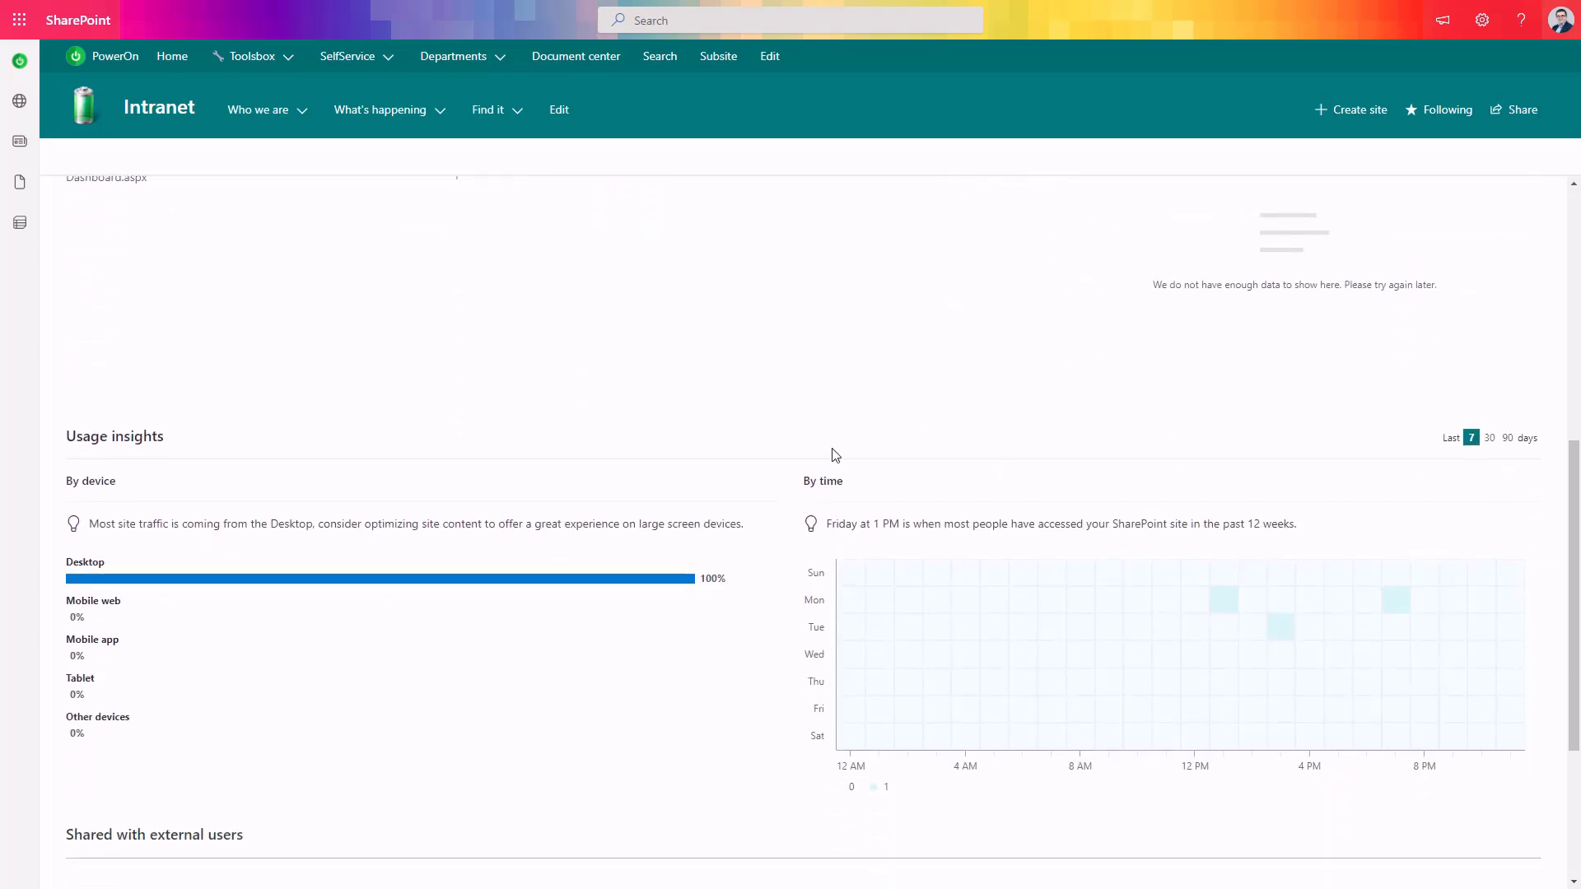
scroll(478, 630, down, 2)
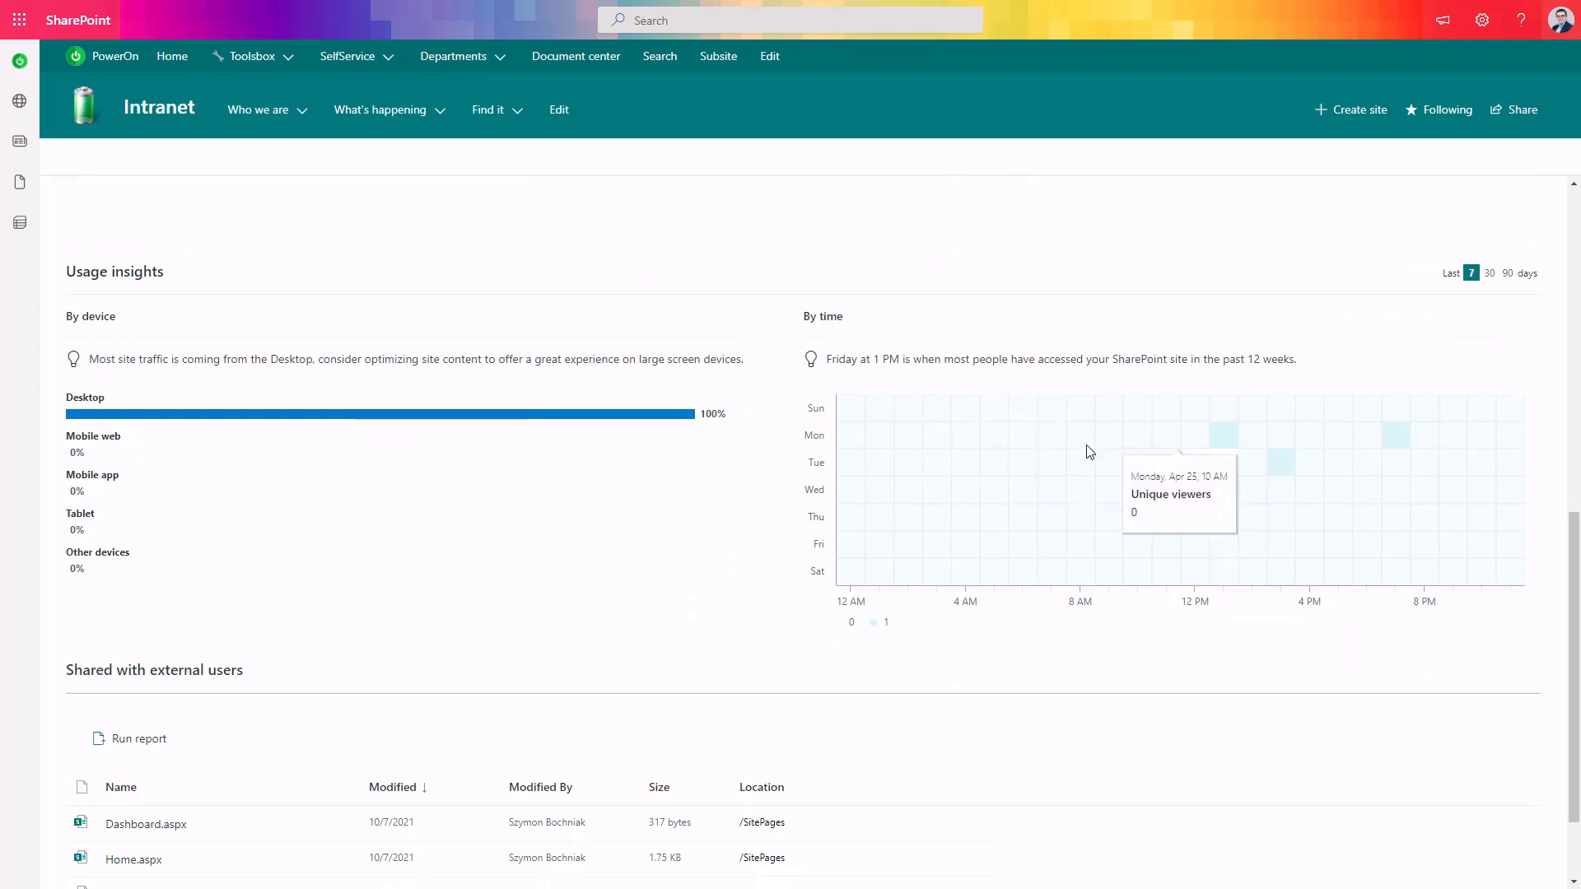
Show the usage insights for the last 90 days.
click(1507, 274)
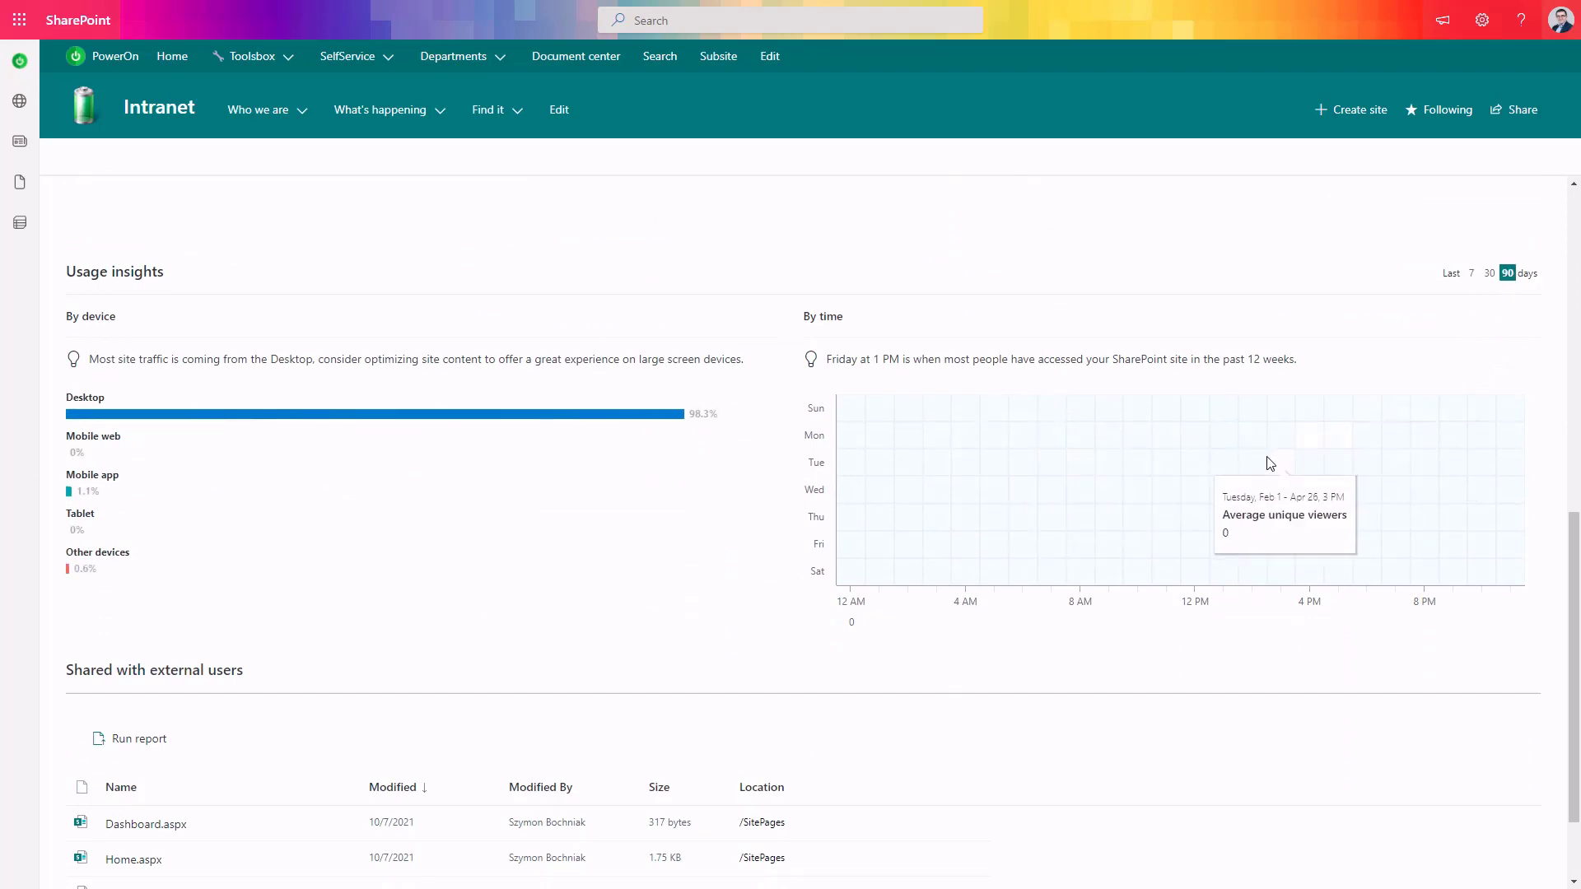
scroll(1267, 370, down, 1)
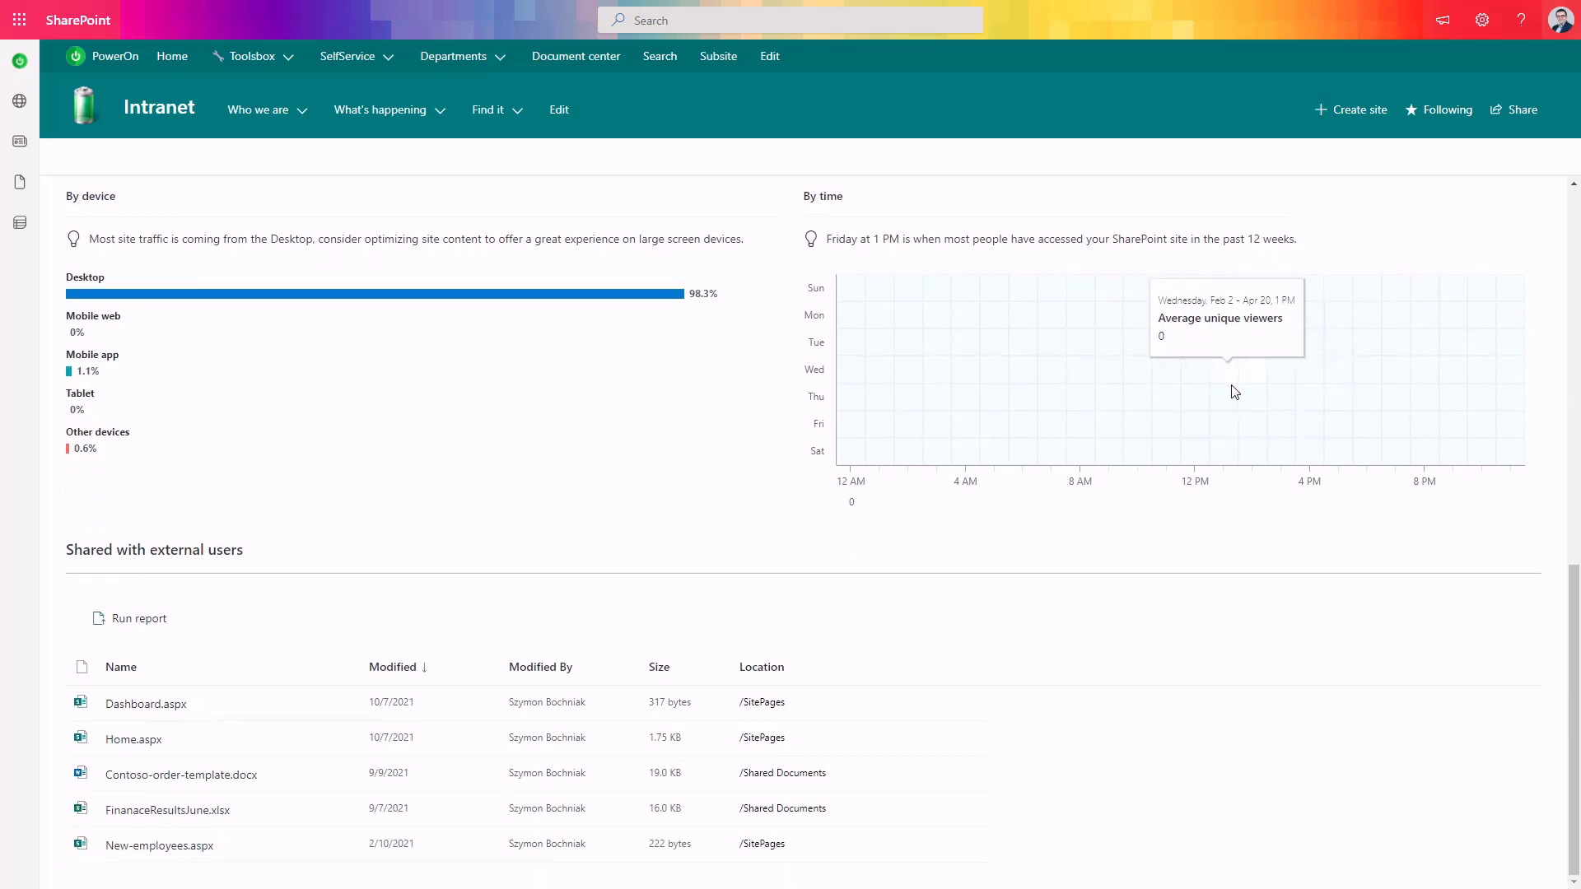
scroll(871, 565, up, 3)
scroll(970, 571, down, 1)
scroll(969, 570, up, 5)
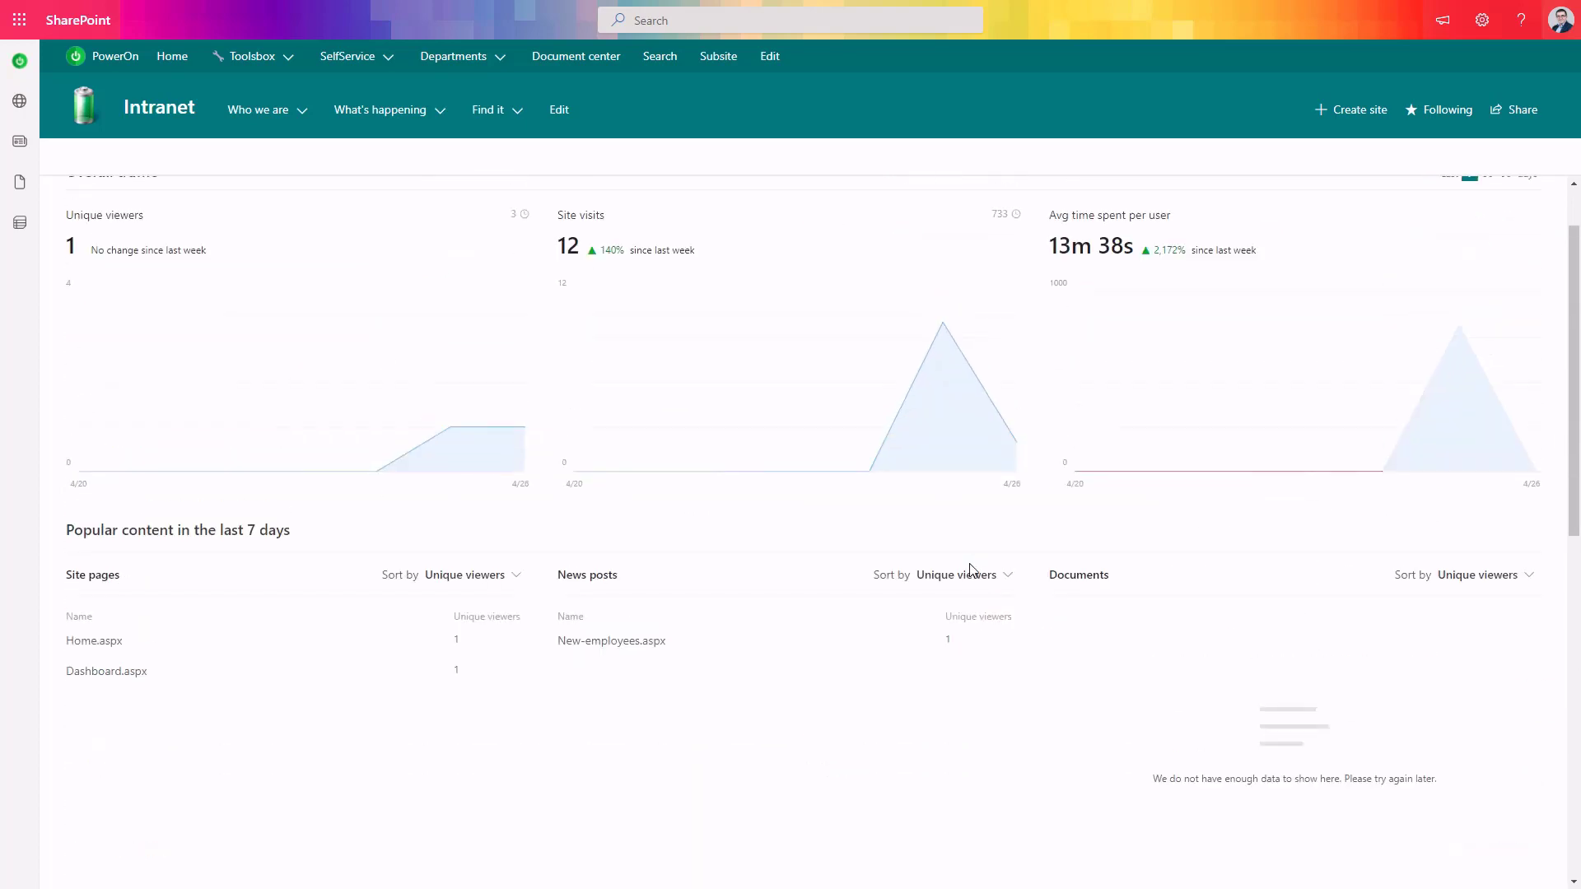
scroll(969, 569, up, 1)
Switch to Hub usage data, showing 1 unique viewer and 12 hub visits in 7 days.
click(1432, 203)
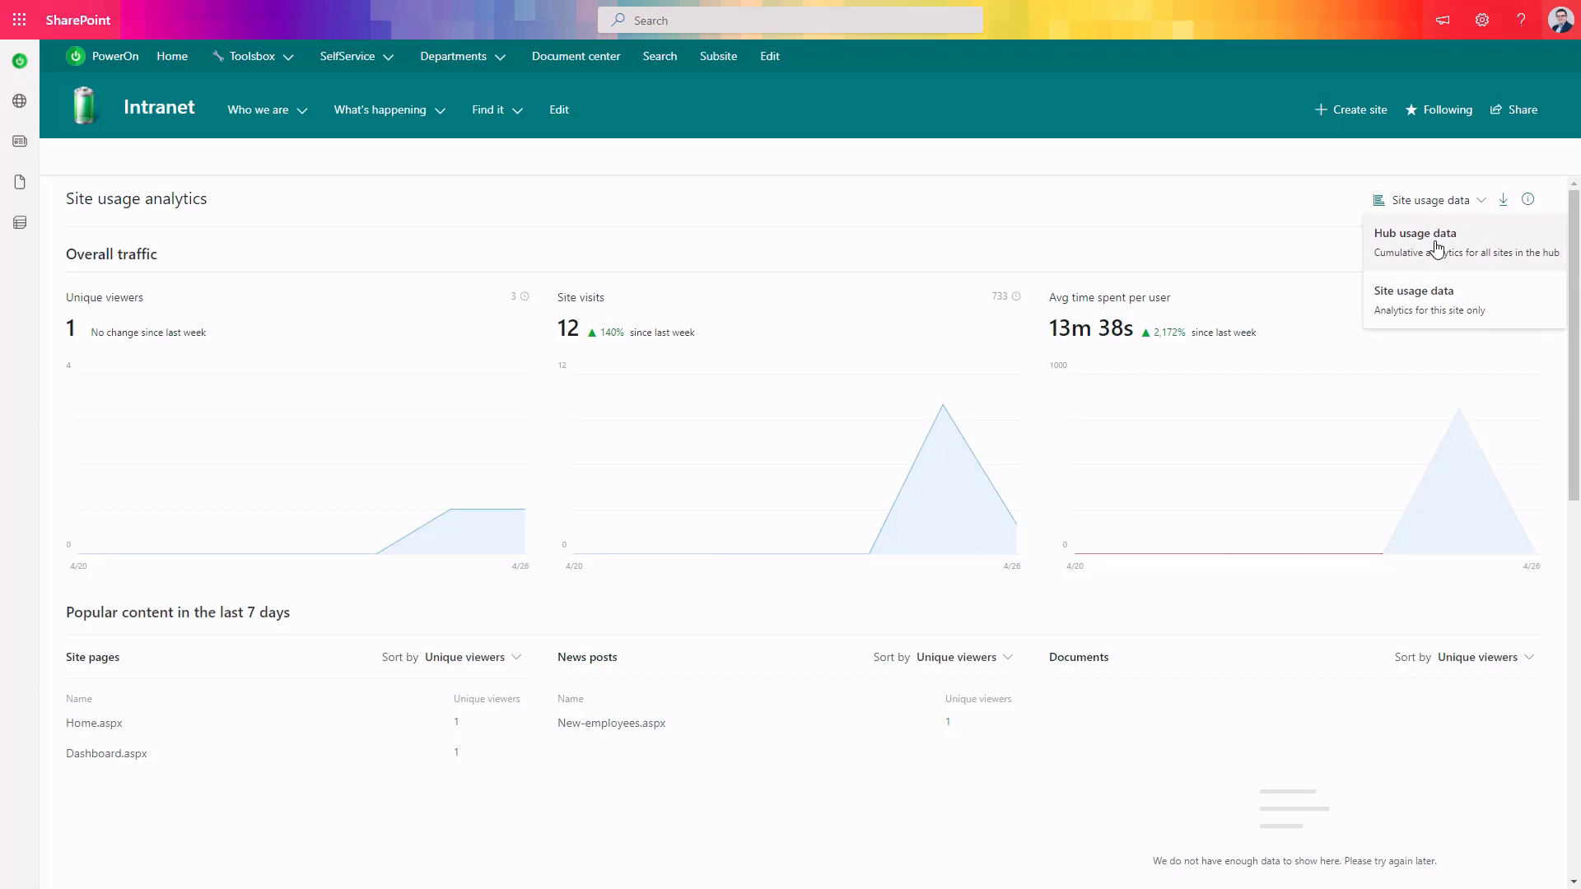
click(1436, 246)
scroll(1061, 383, down, 2)
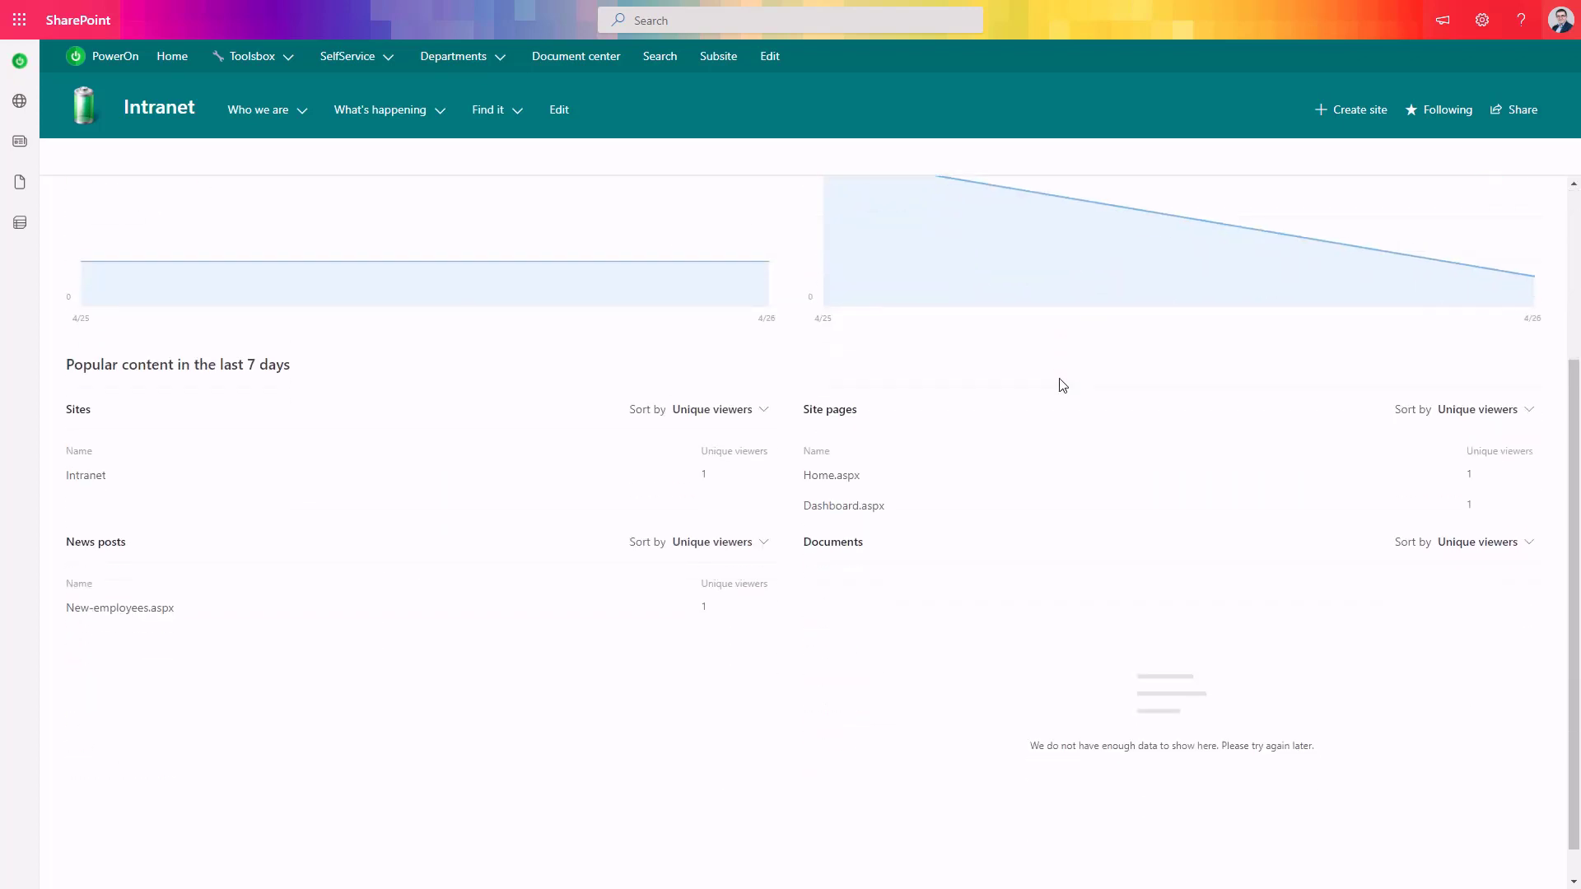
scroll(1062, 379, up, 3)
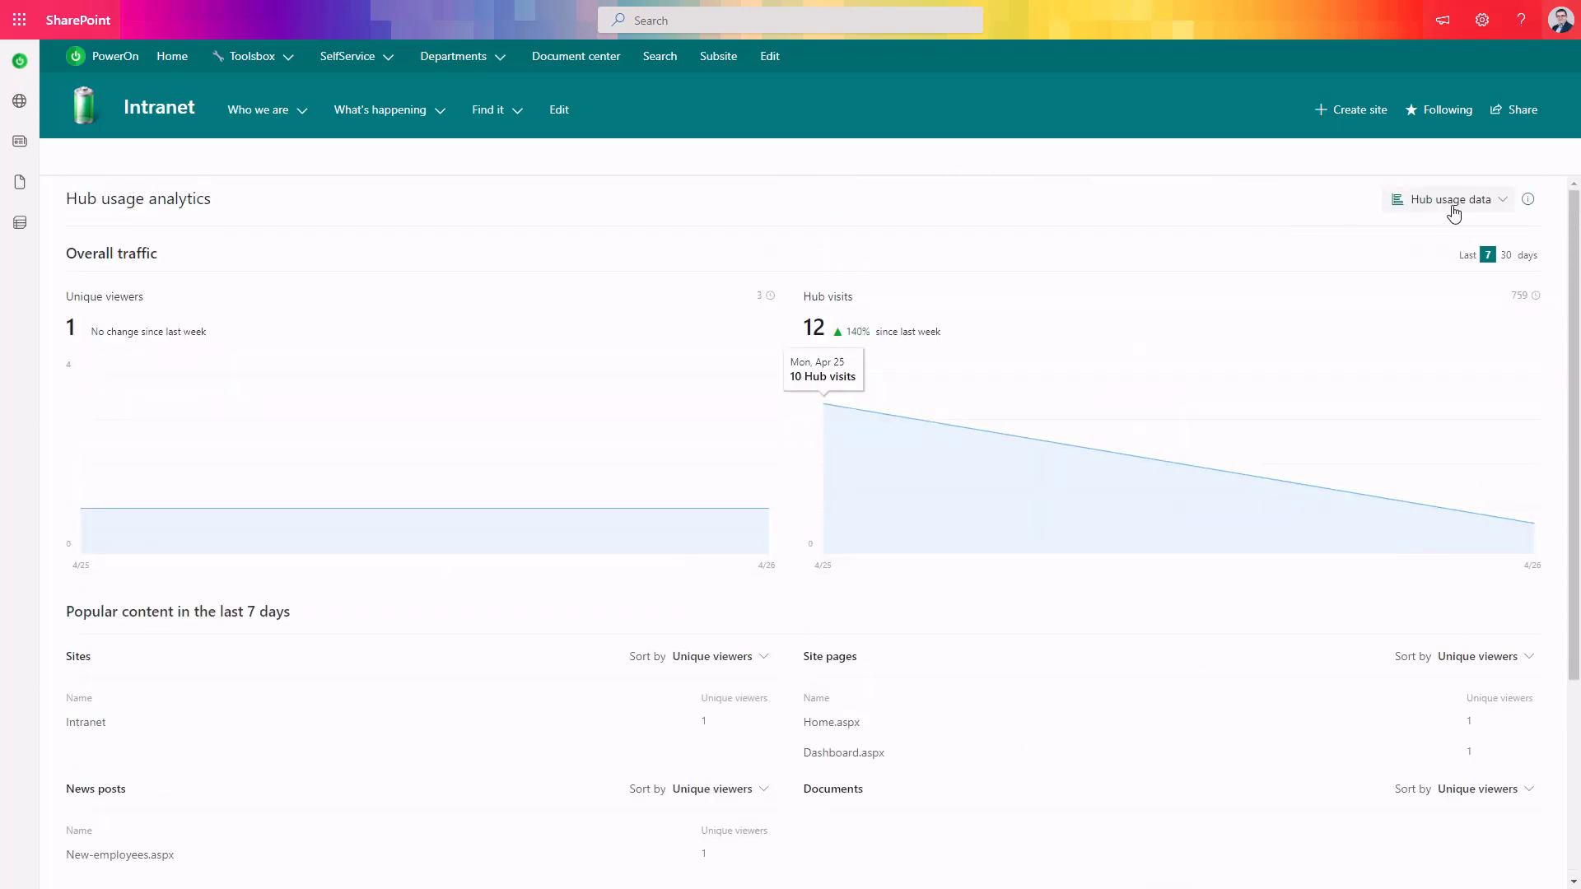
Switch to Site usage data and review the five files shared with external users, like Dashboard.aspx.
click(1454, 214)
click(1447, 303)
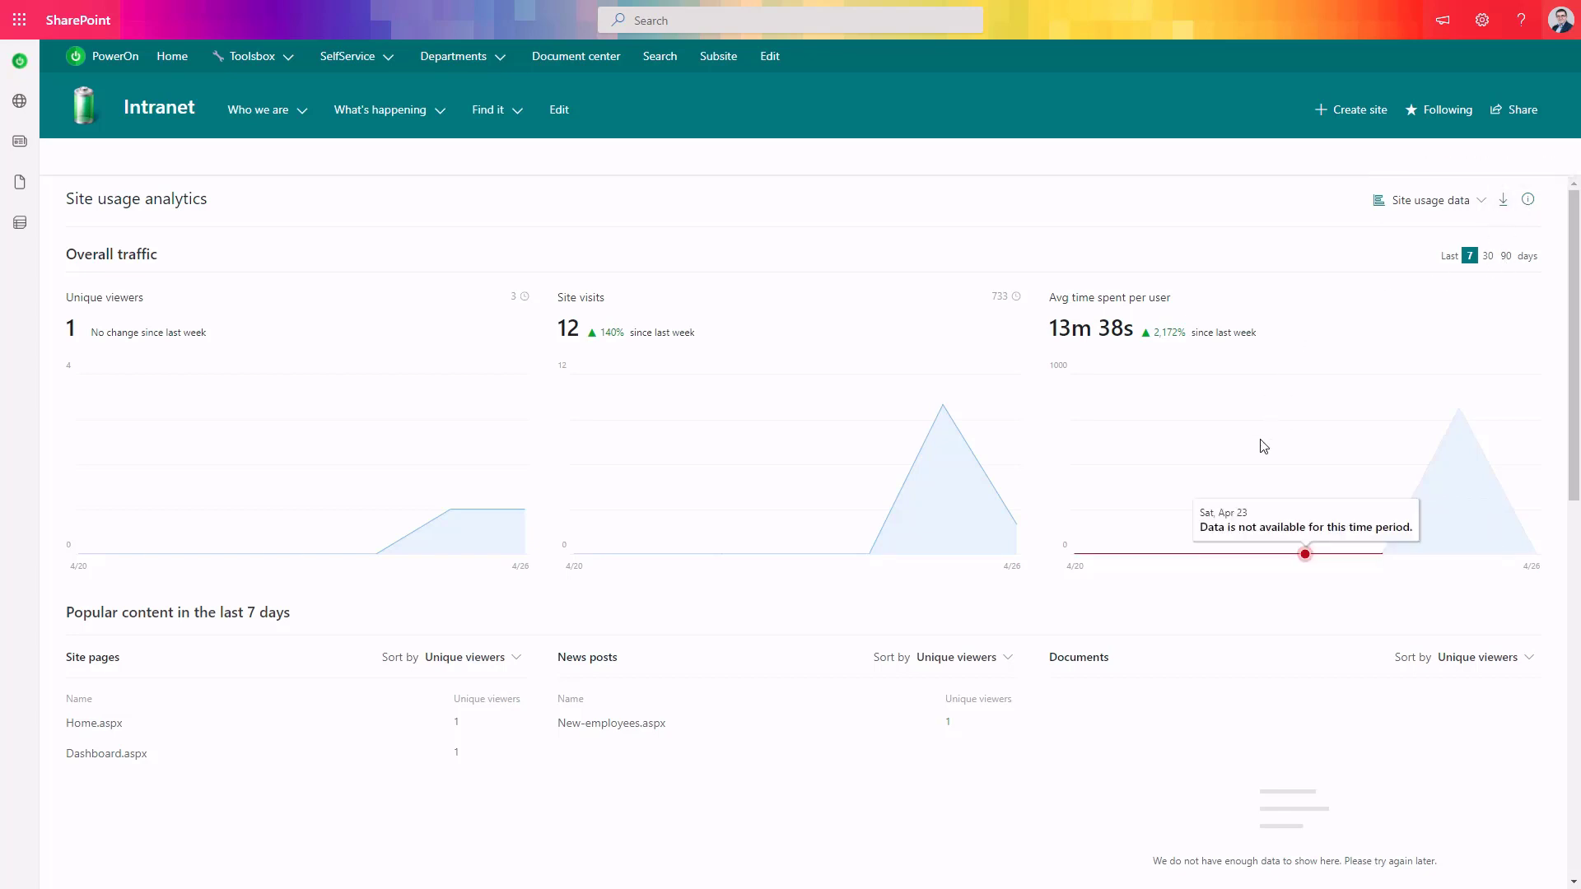
scroll(1260, 445, down, 10)
scroll(1245, 492, down, 1)
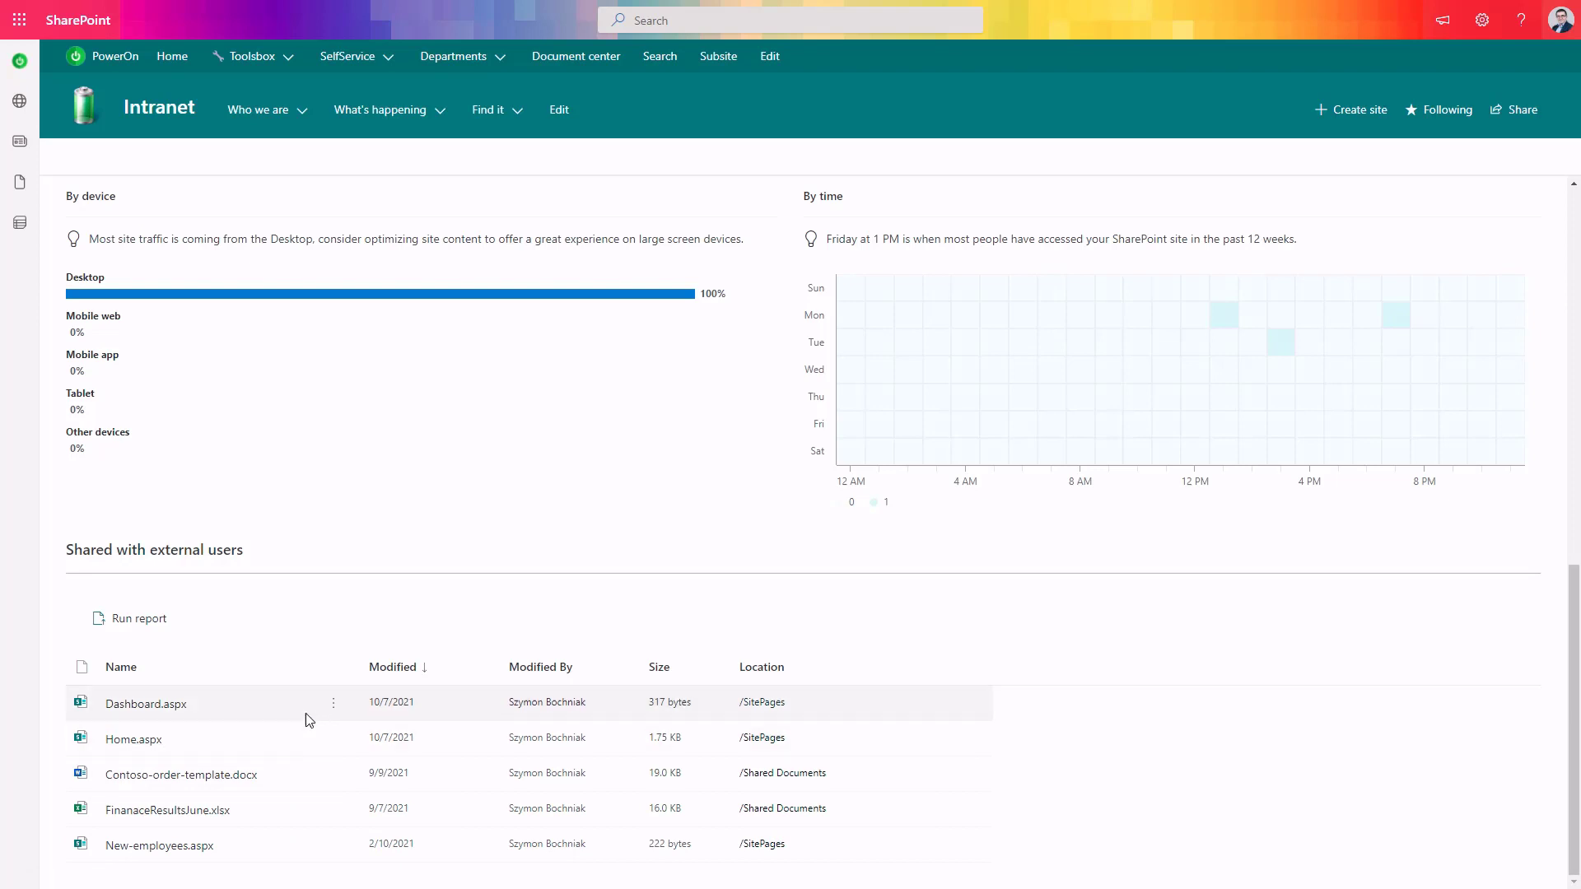
Open Restore this library for the Intranet Documents library from the Settings gear.
click(333, 705)
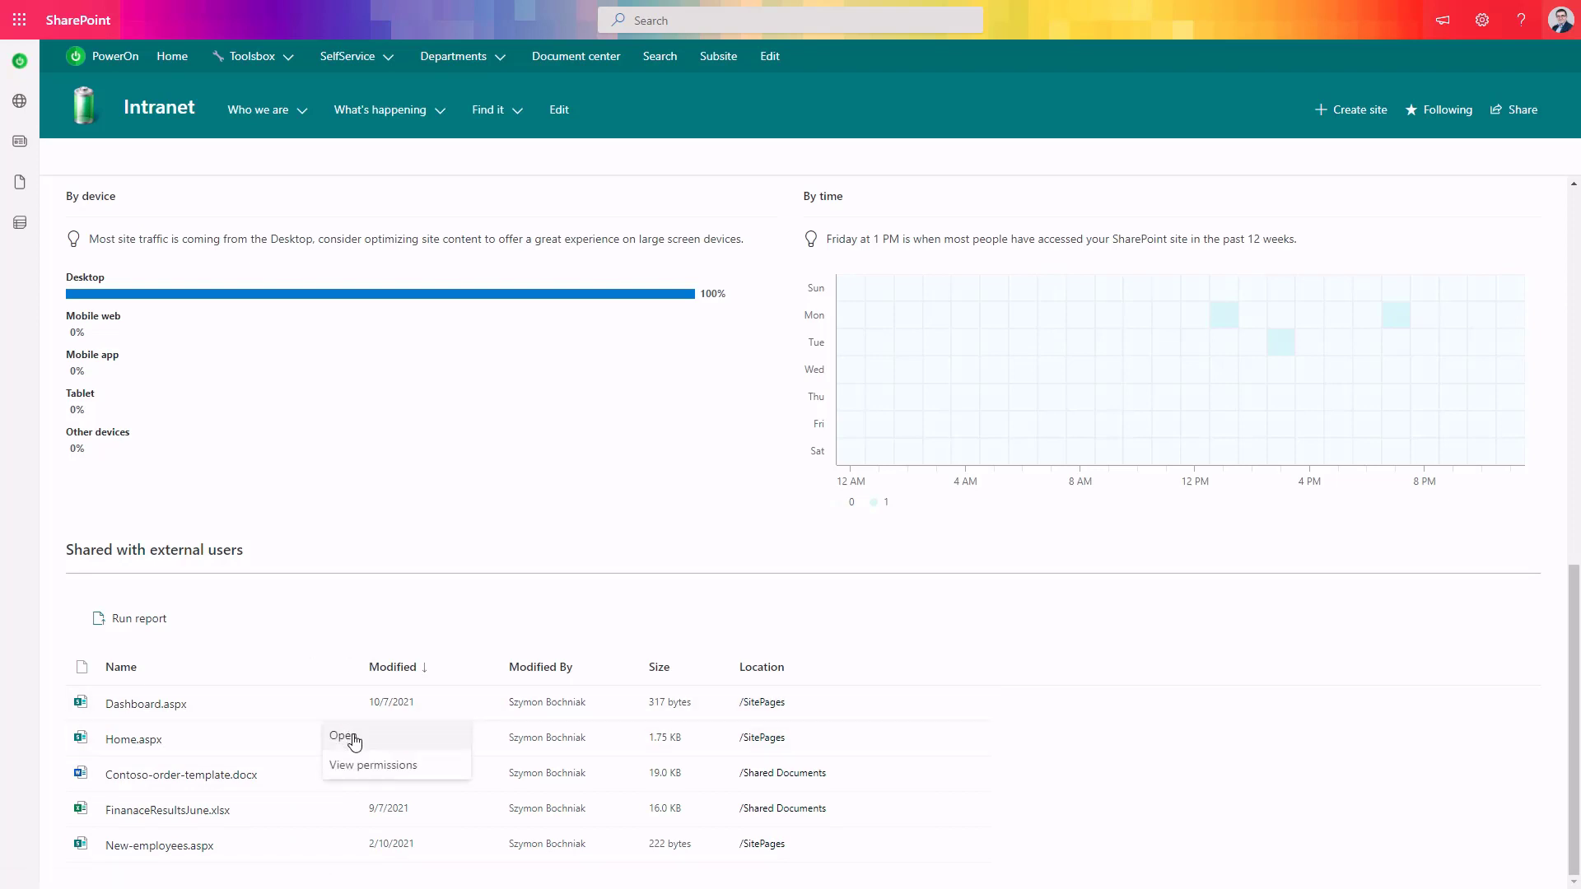
key(F11)
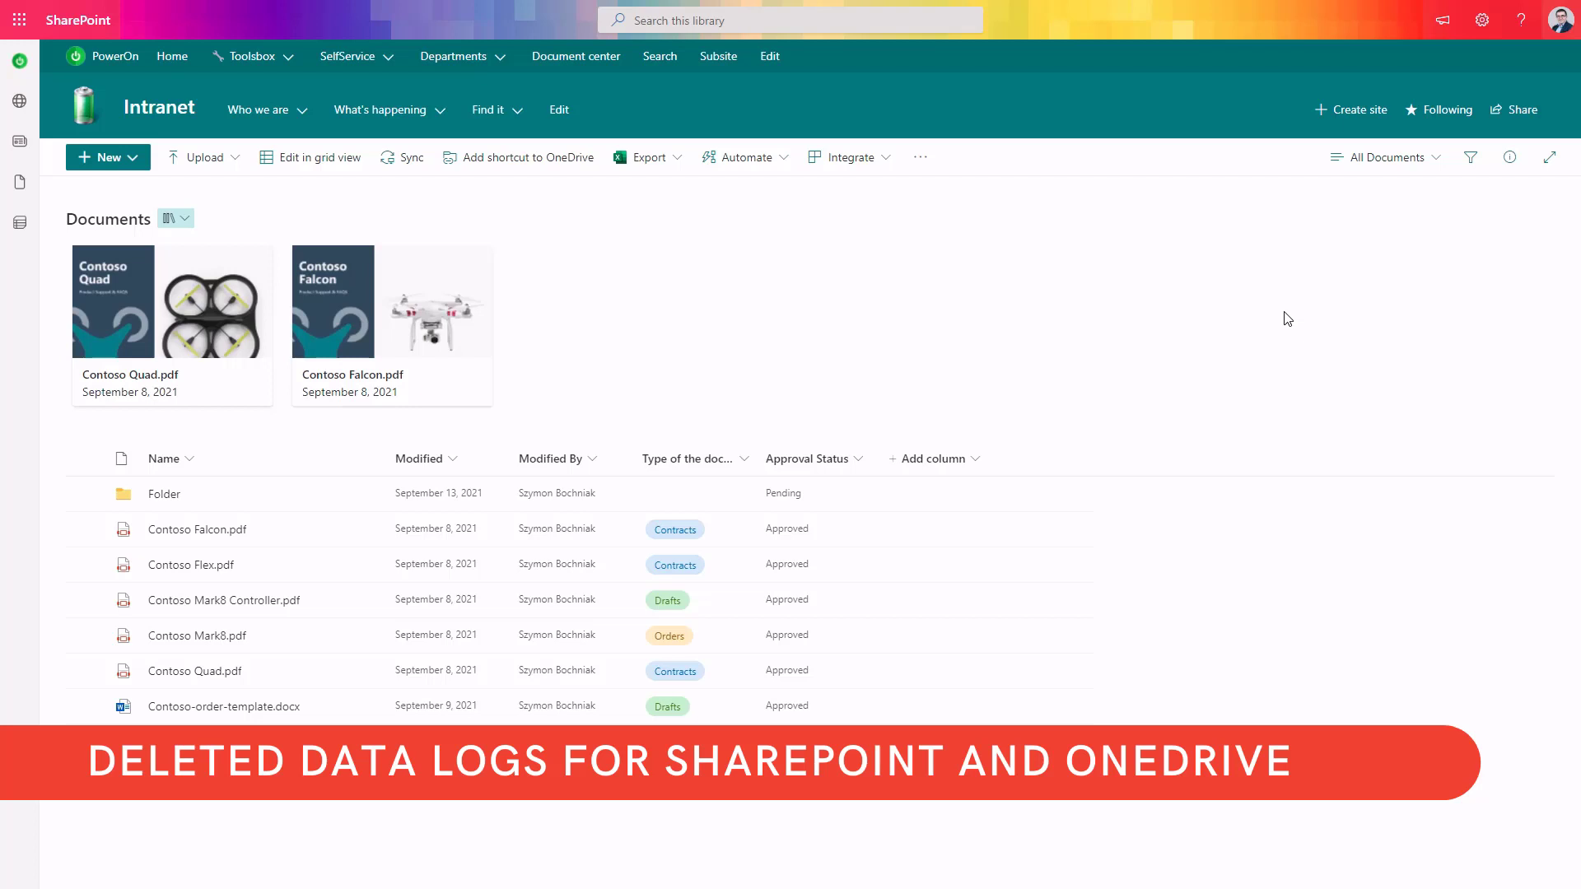
click(1482, 22)
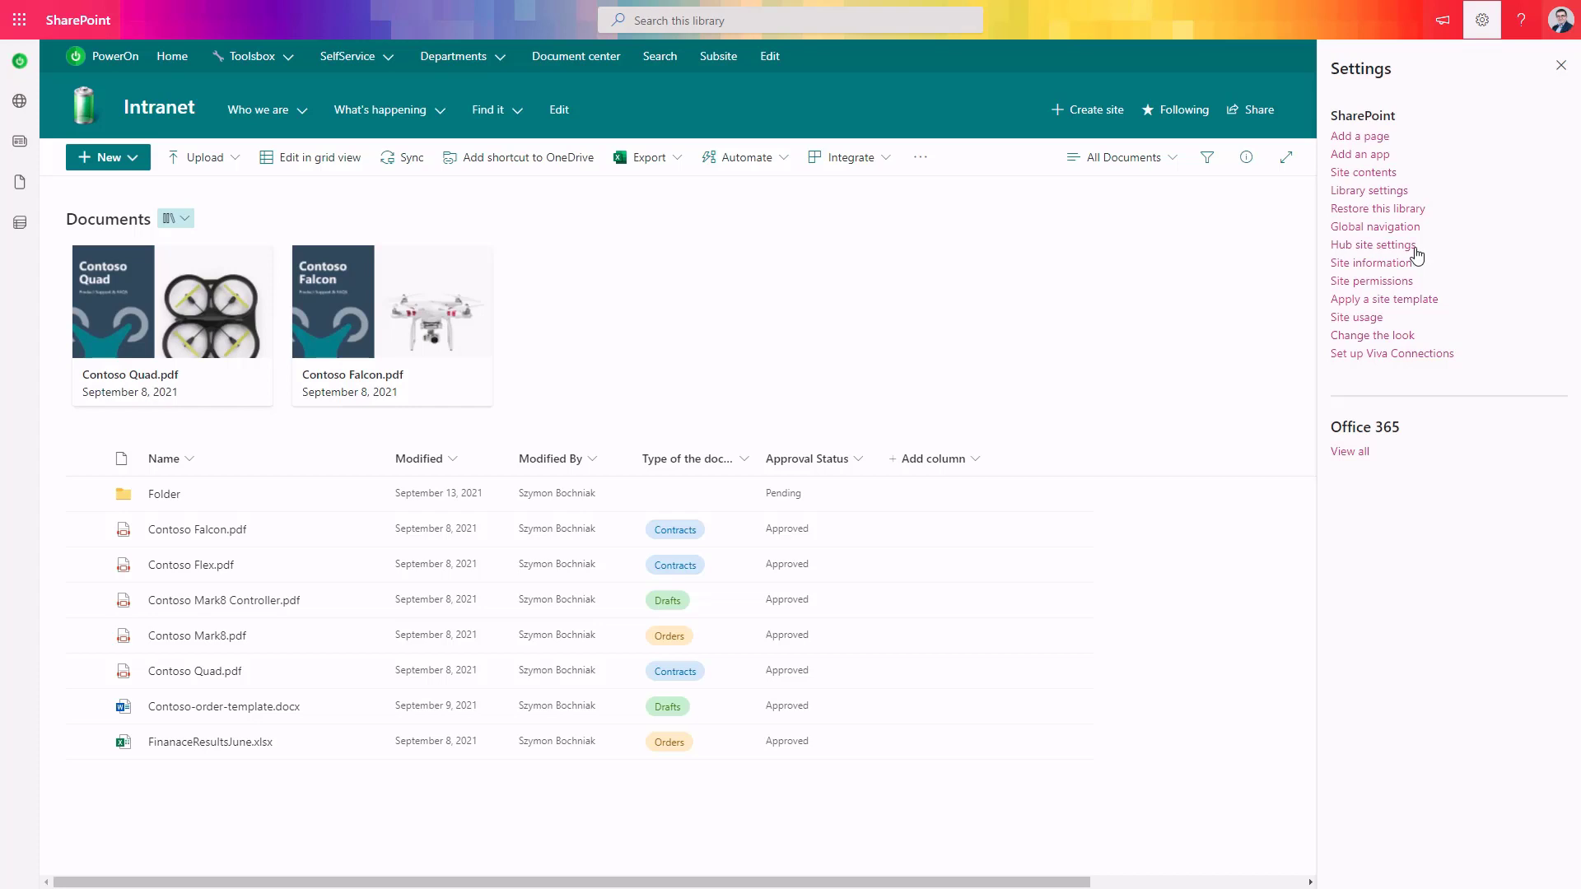
click(1360, 216)
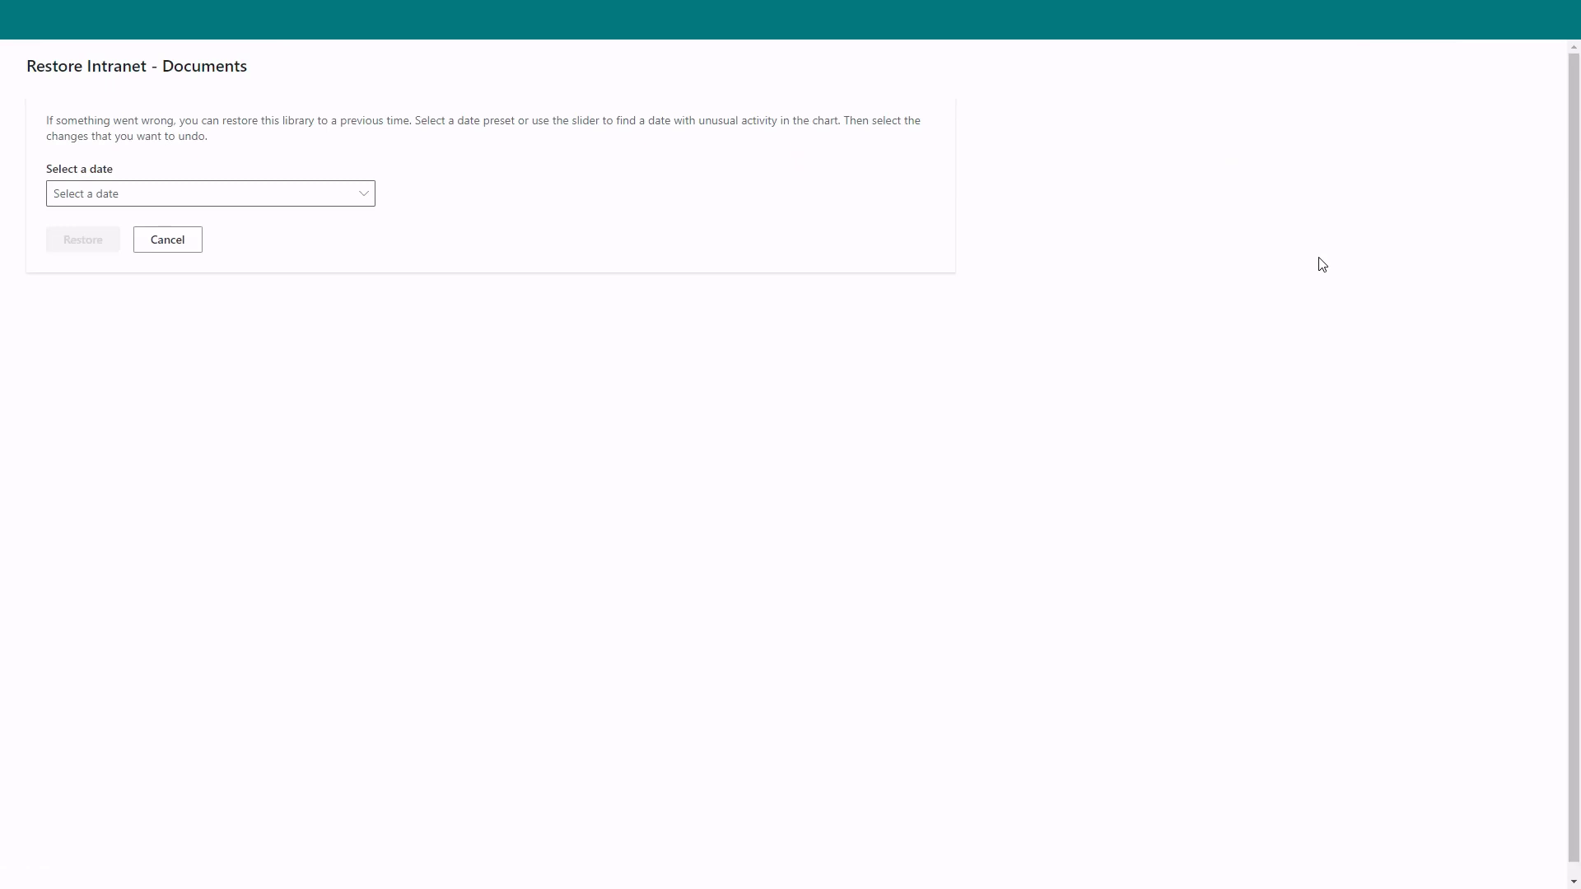
Pick 'Three weeks ago' as the Documents library restore date to preview changes without restoring.
click(328, 195)
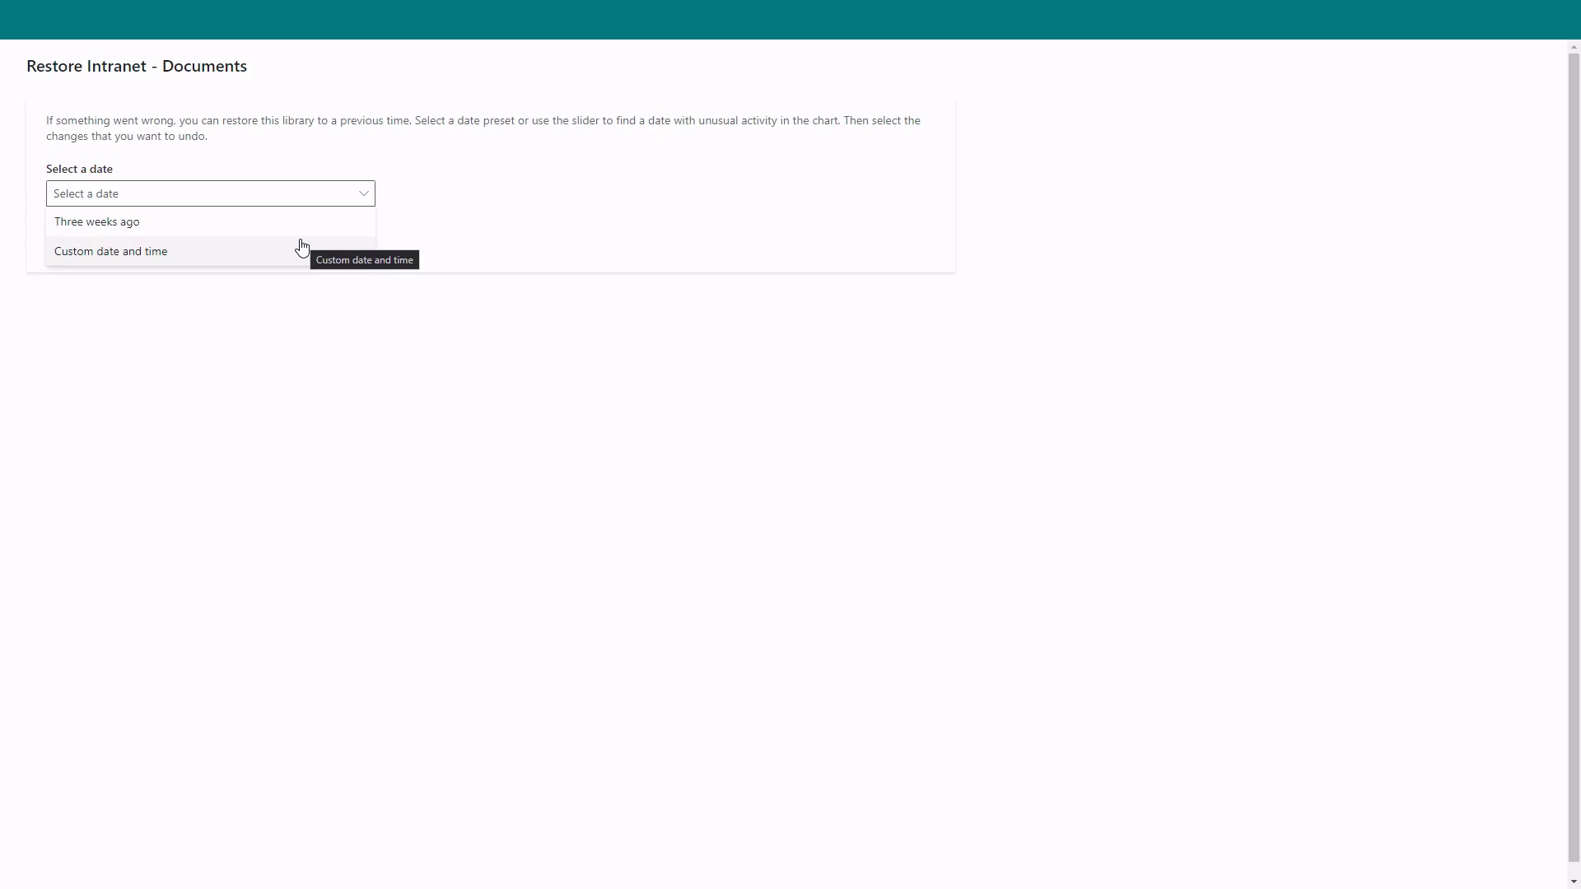
click(309, 234)
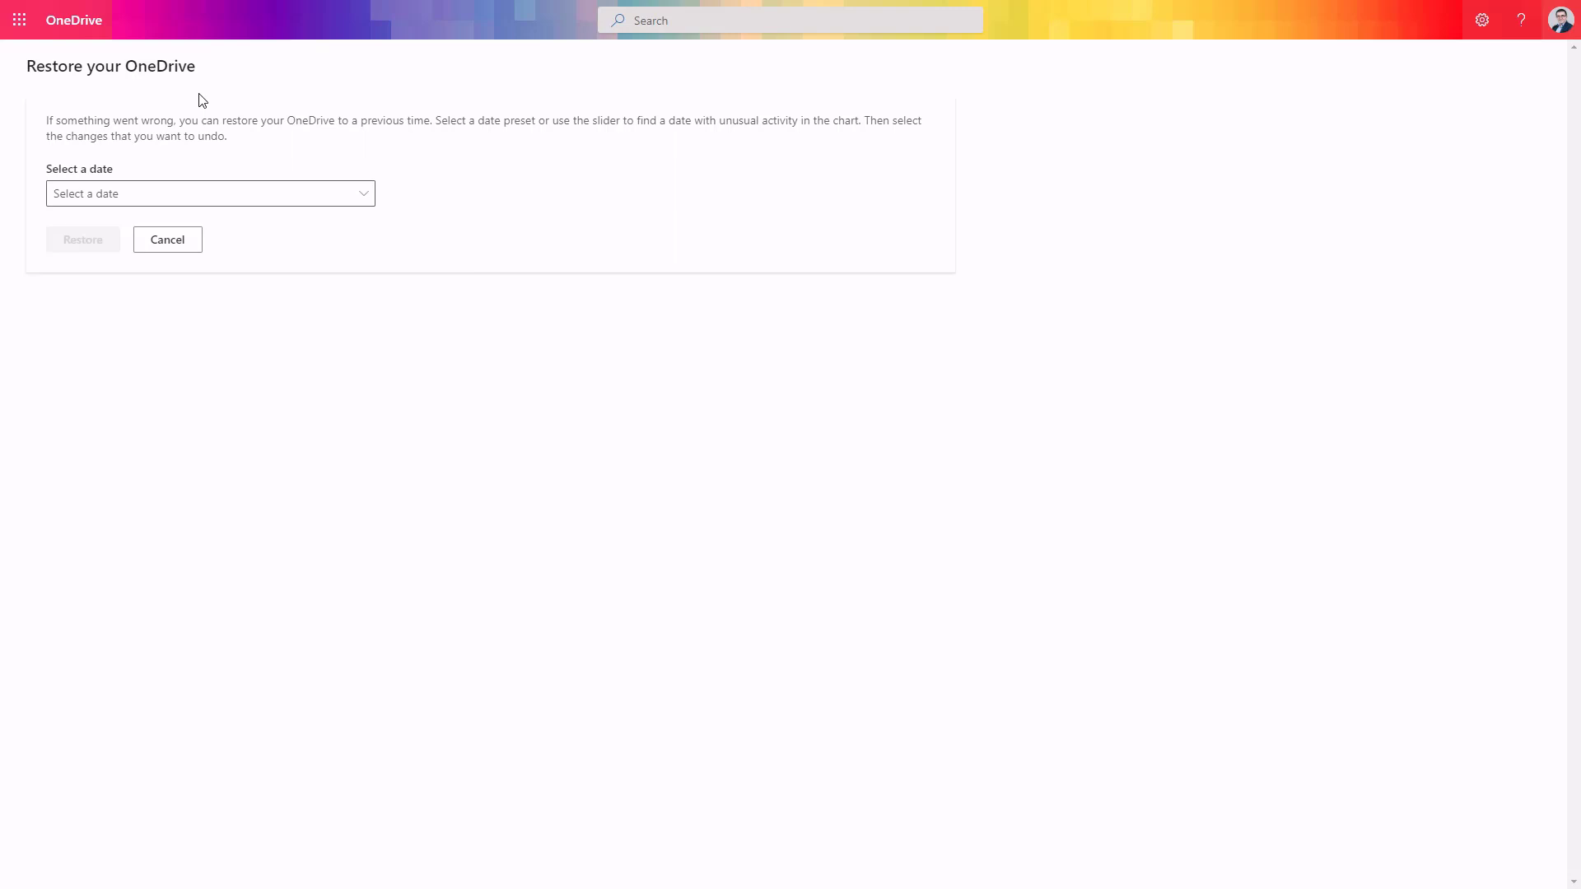
Set the OneDrive restore point to 'Three weeks ago' and review the highlighted file changes since then.
click(179, 201)
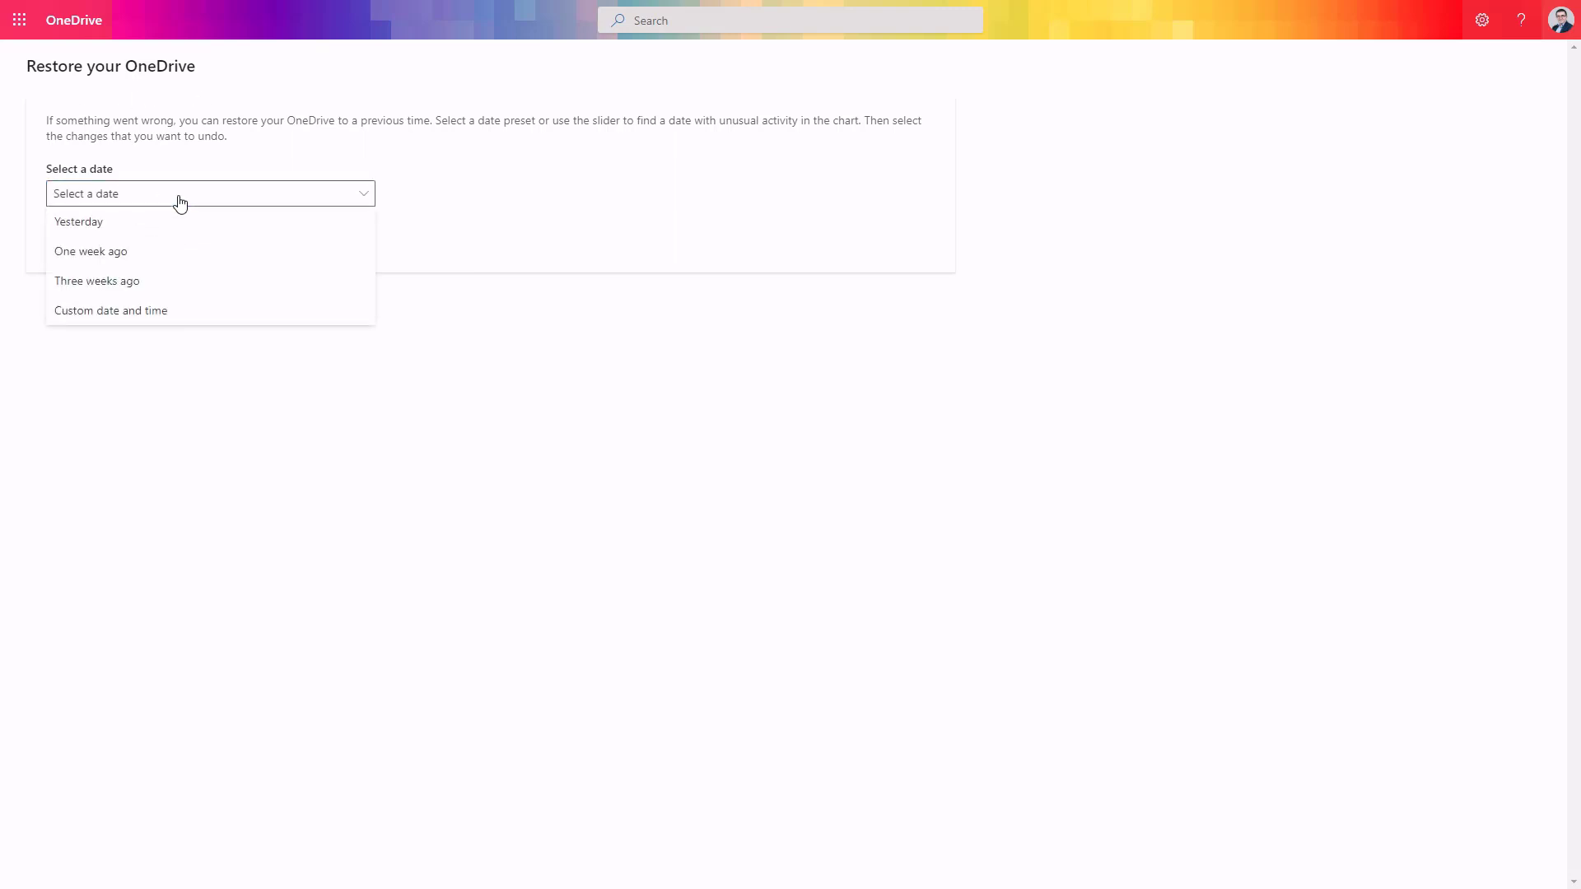
click(188, 285)
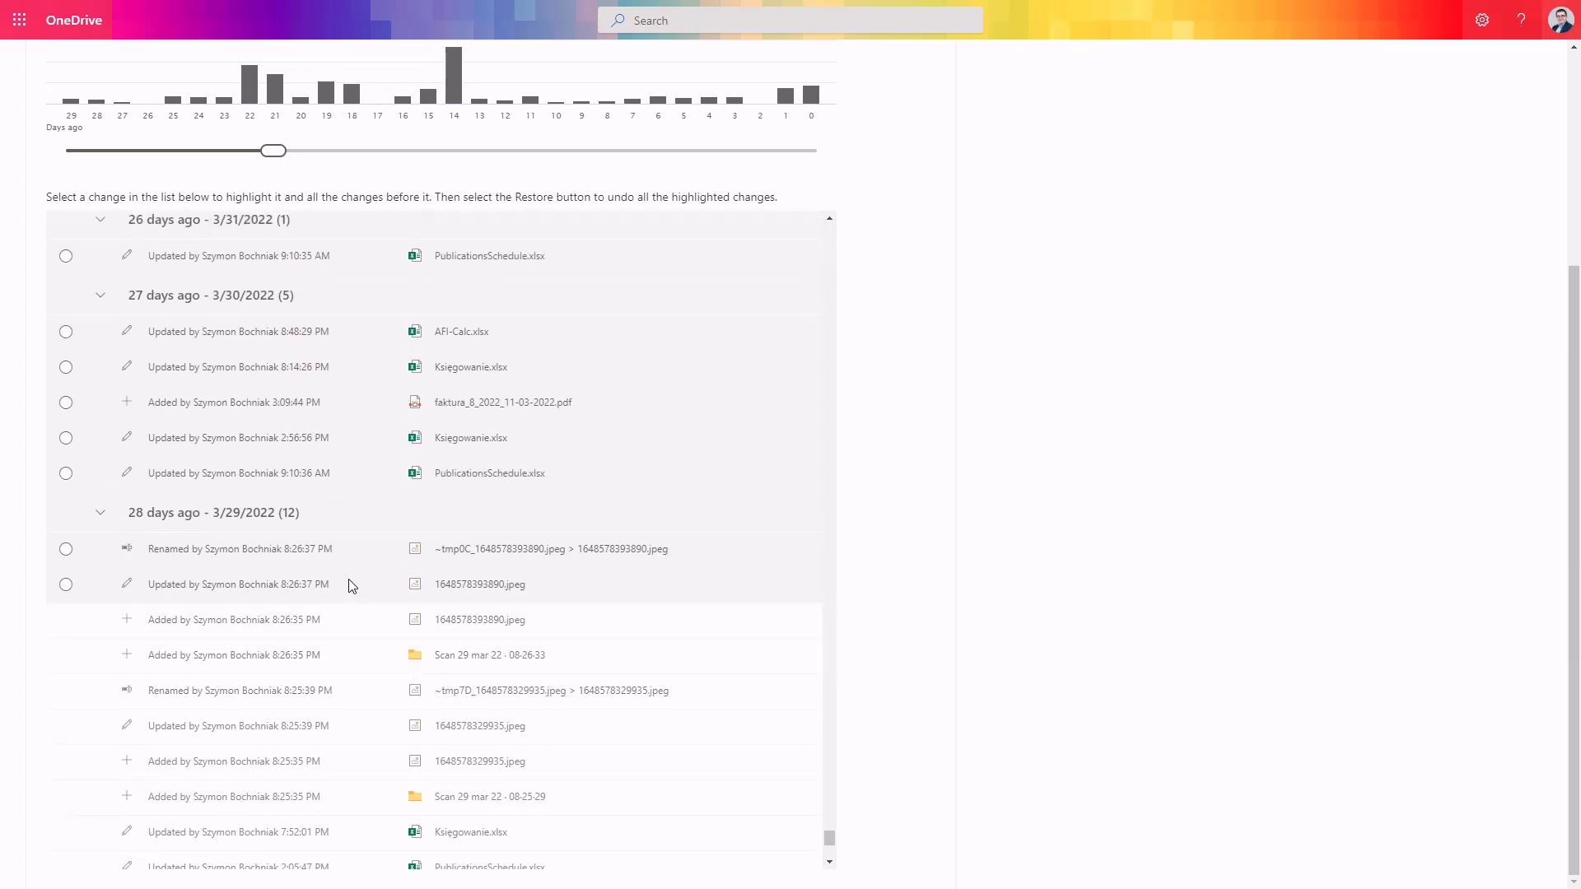
scroll(346, 584, up, 3)
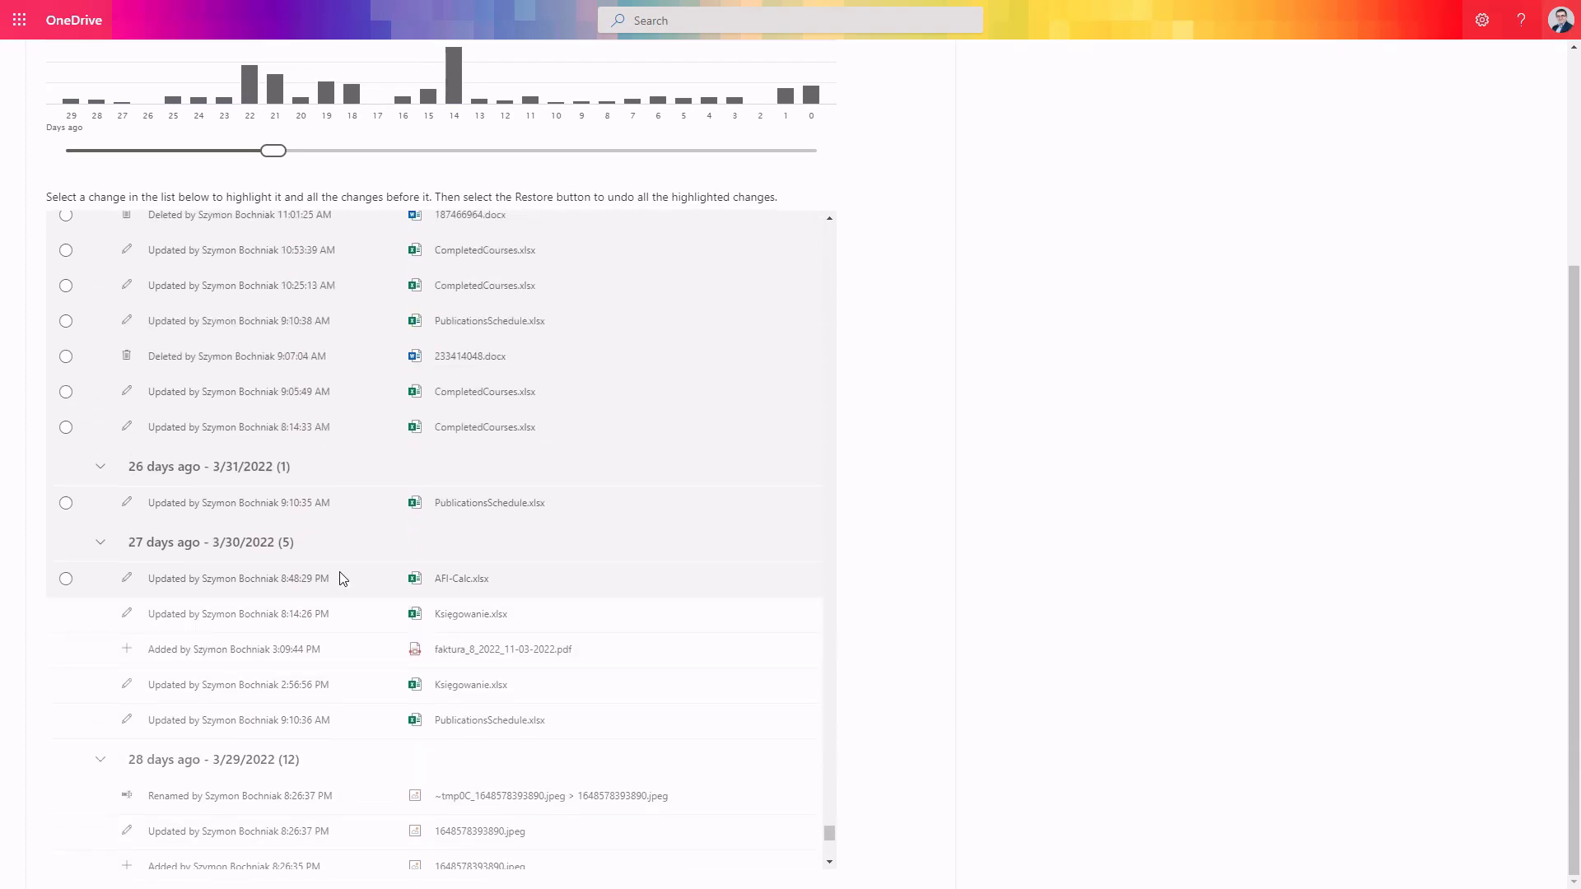
scroll(345, 577, up, 3)
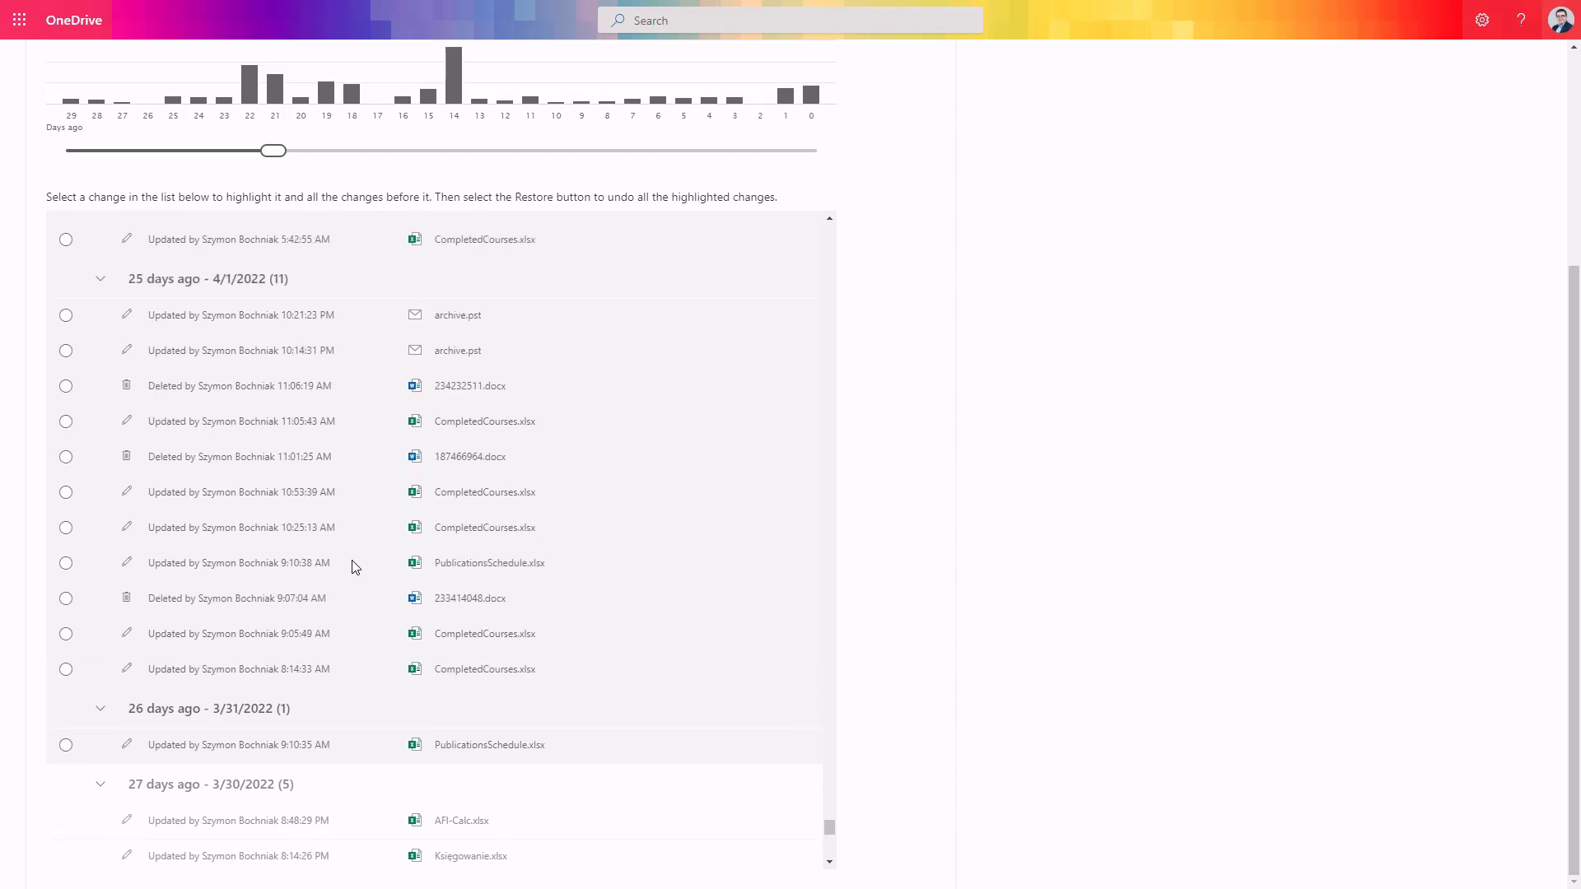
scroll(337, 475, up, 4)
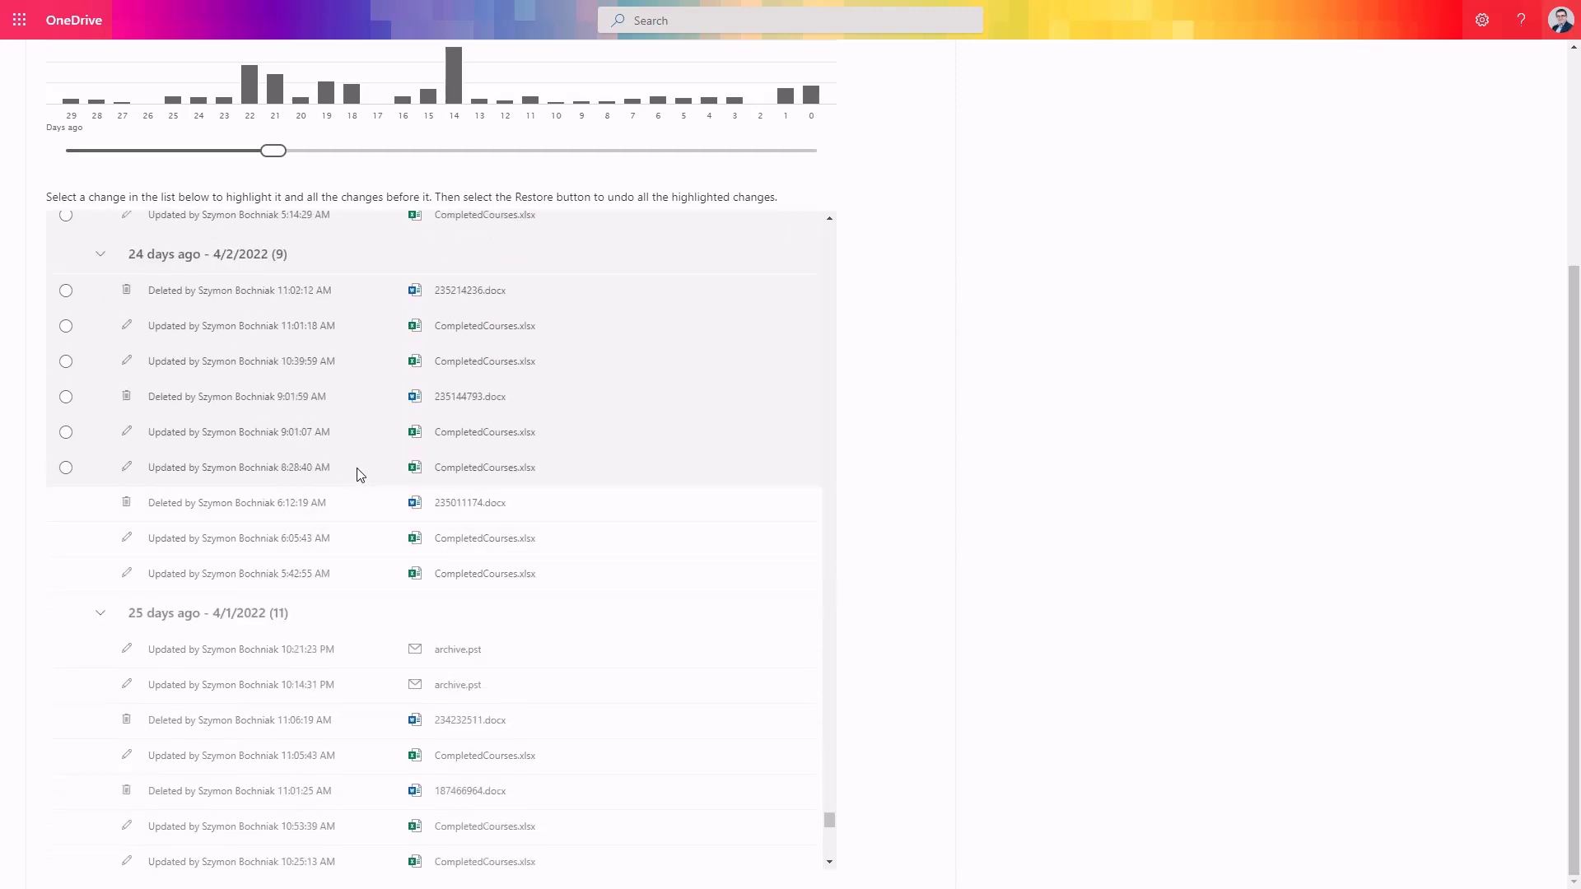
scroll(359, 478, up, 1)
scroll(360, 478, up, 4)
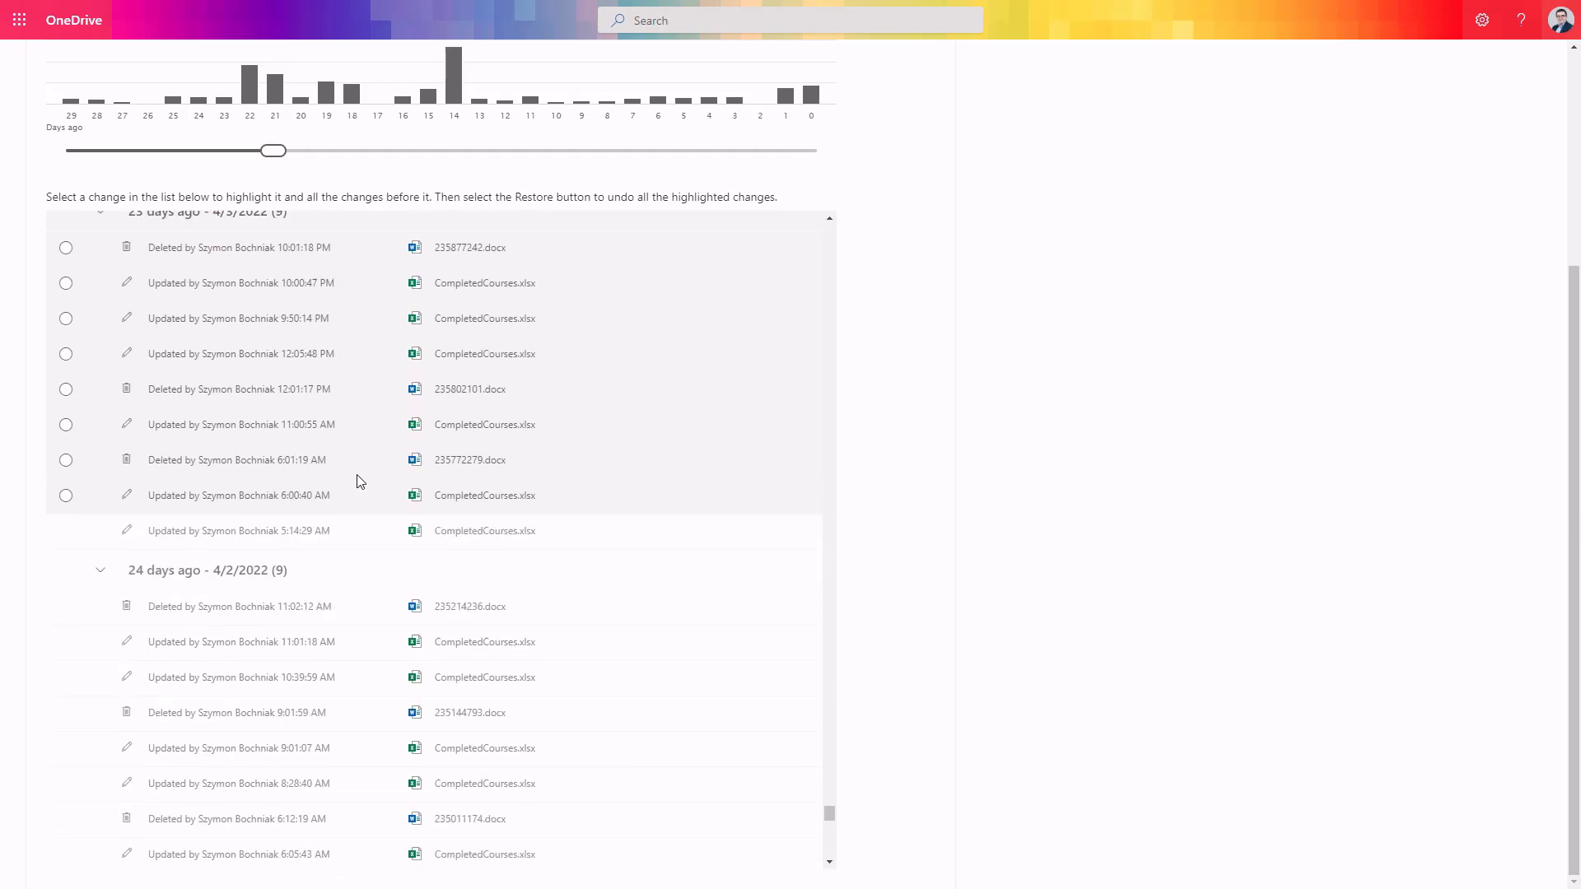
scroll(365, 488, up, 2)
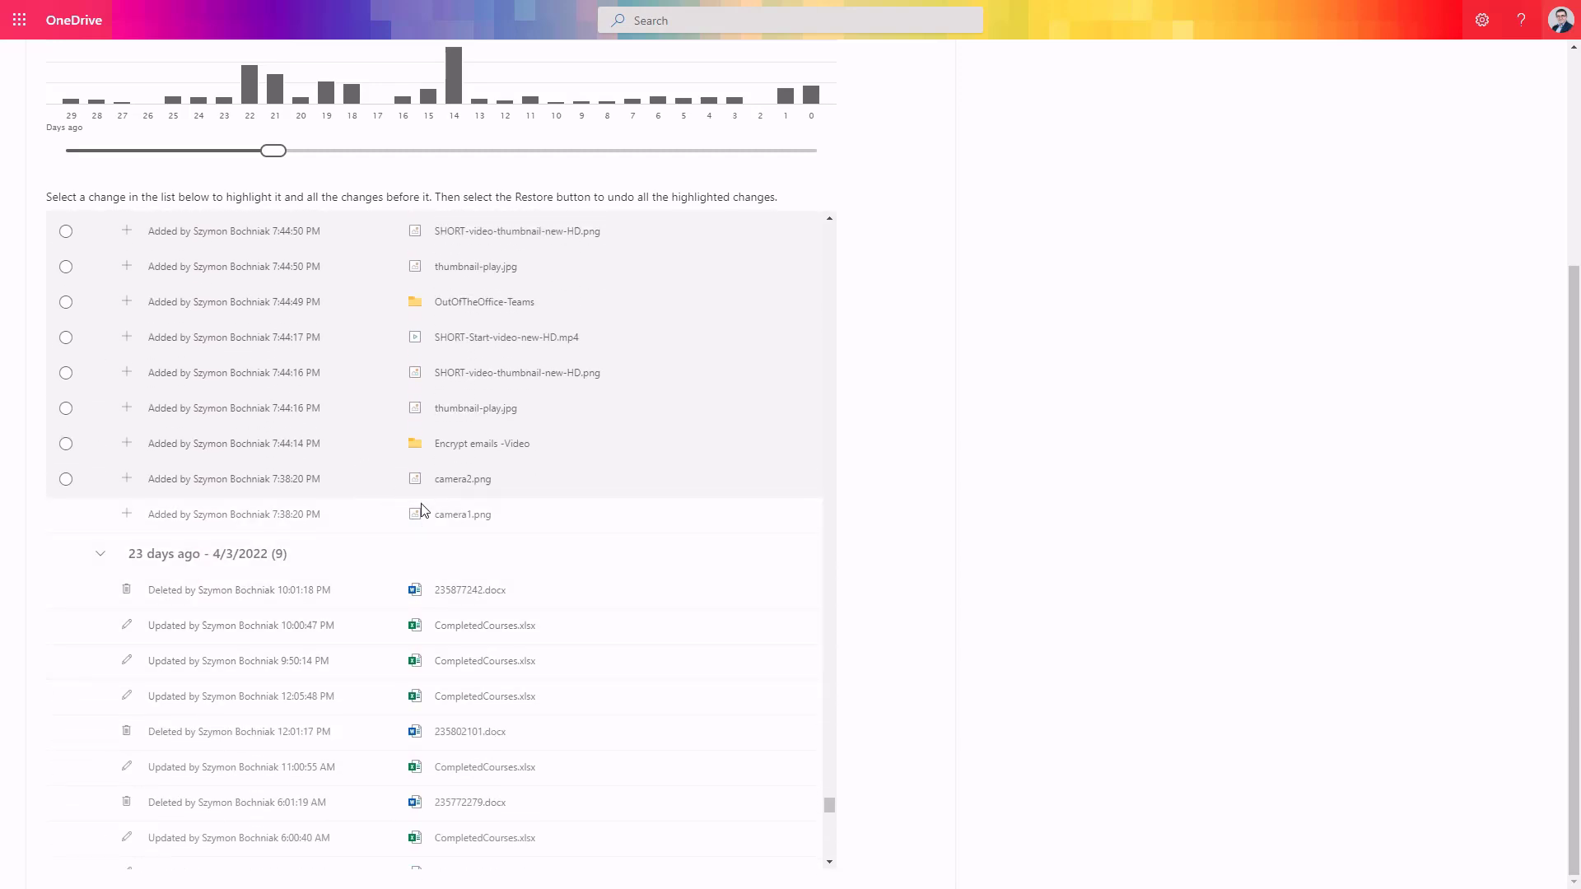
scroll(427, 511, up, 1)
scroll(469, 580, up, 1)
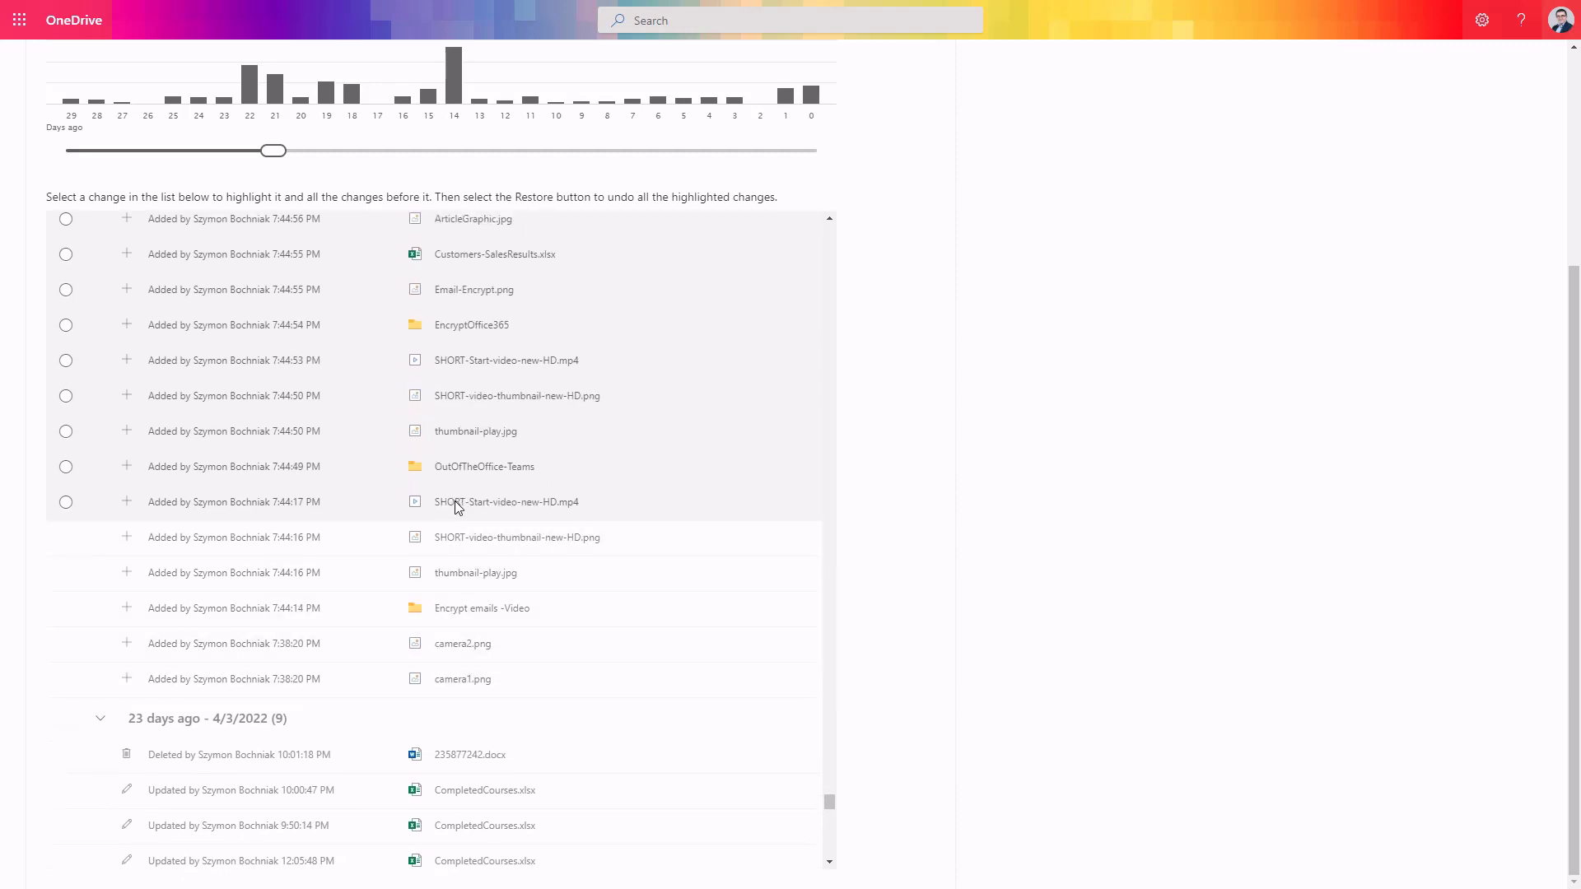
scroll(459, 507, up, 3)
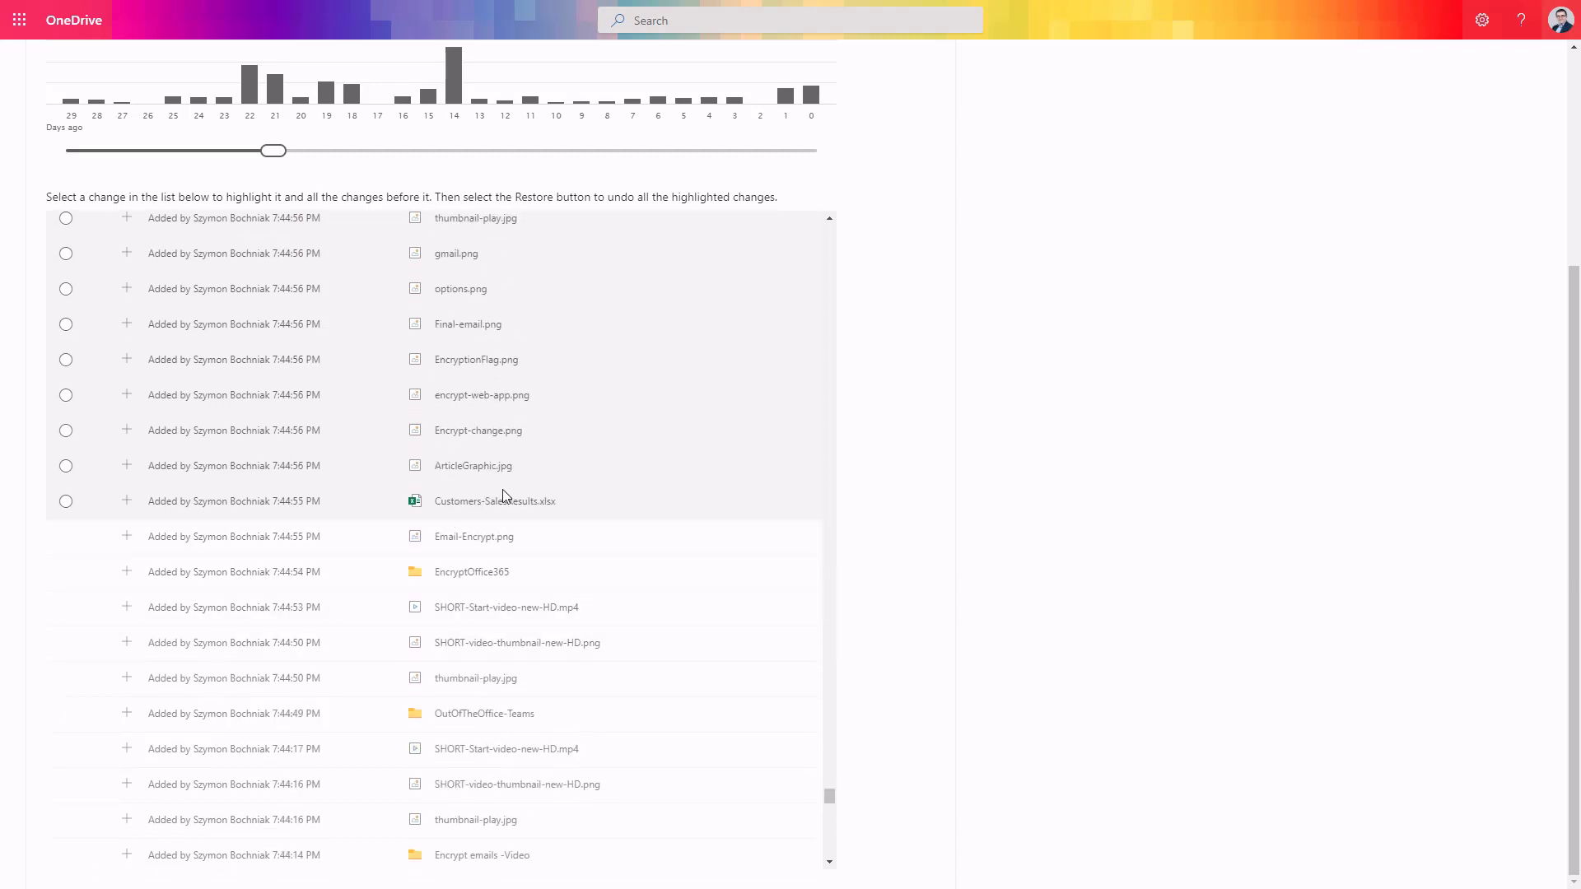